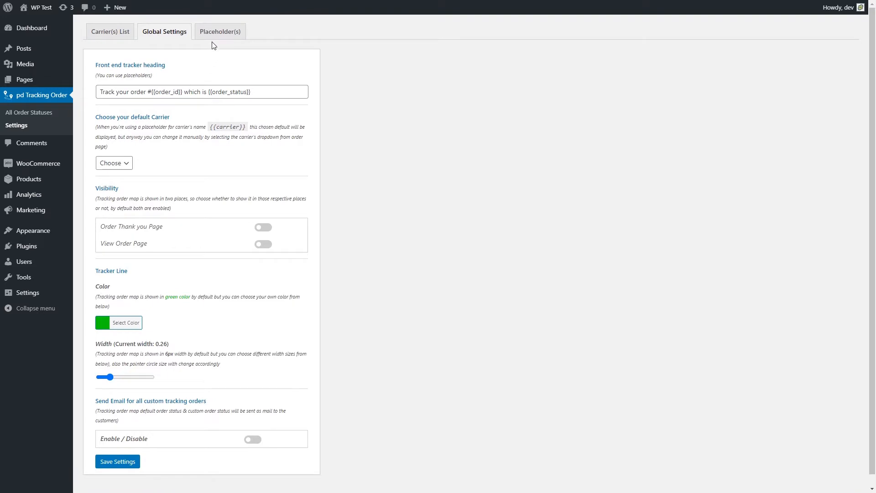
View the tracking plugin's placeholder settings
click(215, 35)
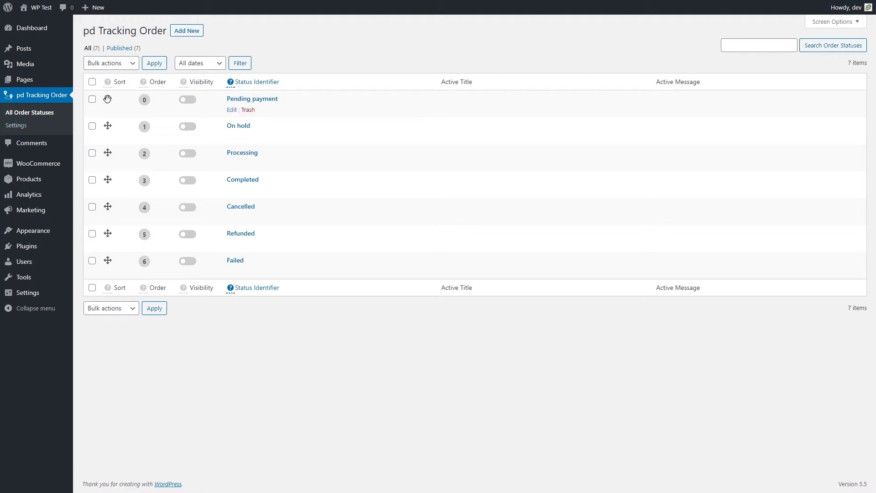
Move the Pending payment status below On hold and make On hold, Pending payment, Processing and Completed visible
drag(108, 99, 109, 130)
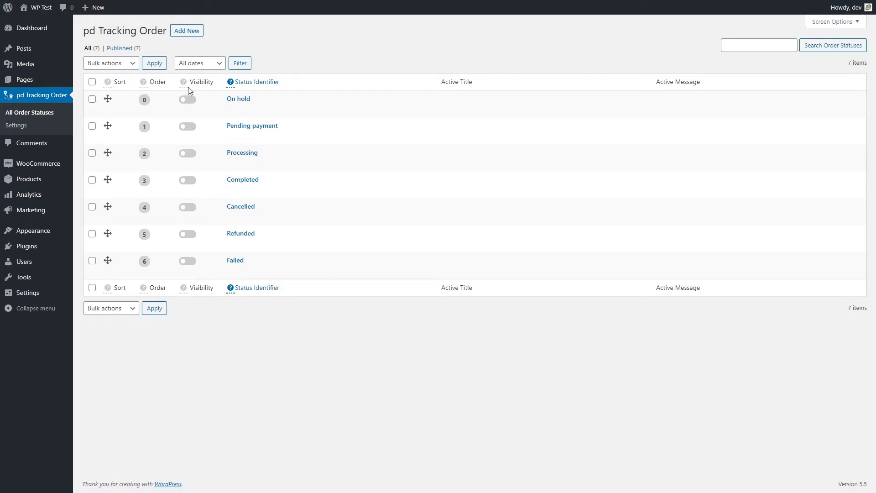
click(190, 100)
click(187, 127)
click(187, 155)
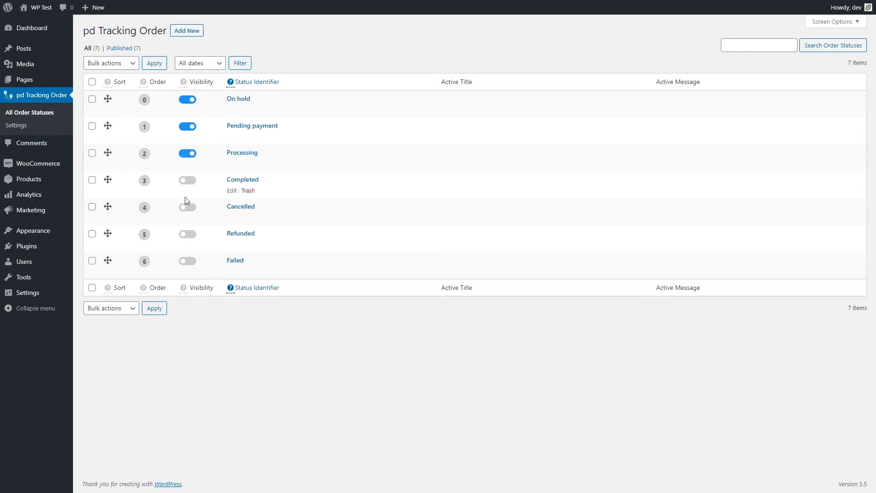
click(189, 182)
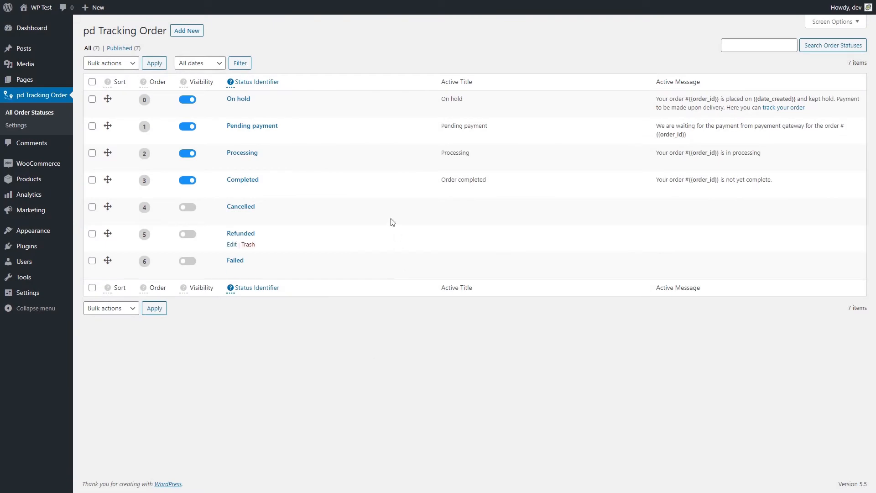
Open the On hold order status for editing and review its front-end title, message and email fields
mouse_move(253, 109)
click(232, 111)
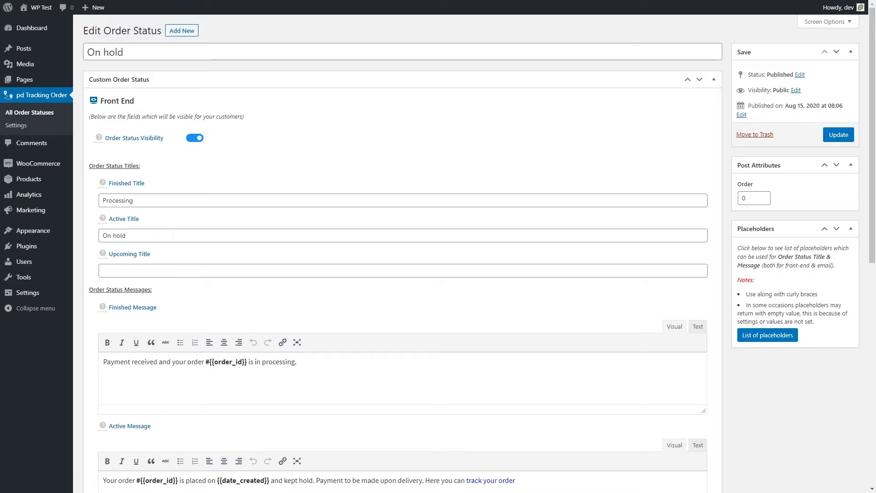
scroll(215, 241, down, 1)
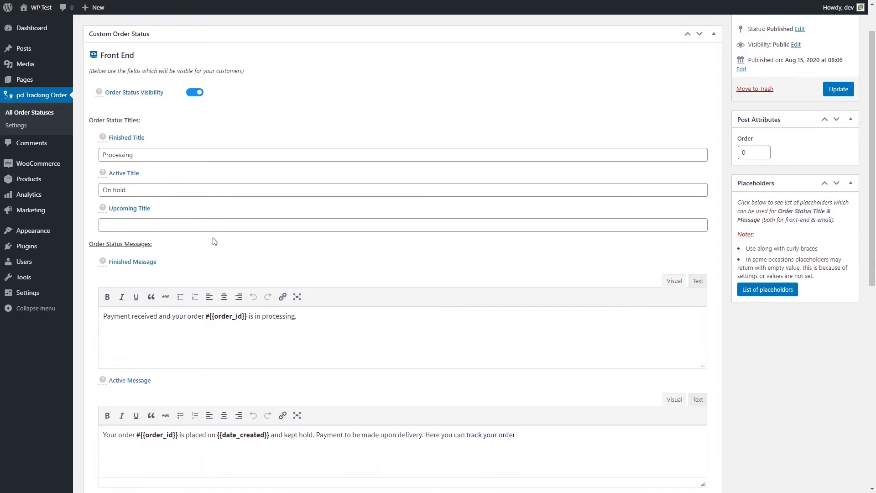
scroll(214, 241, down, 1)
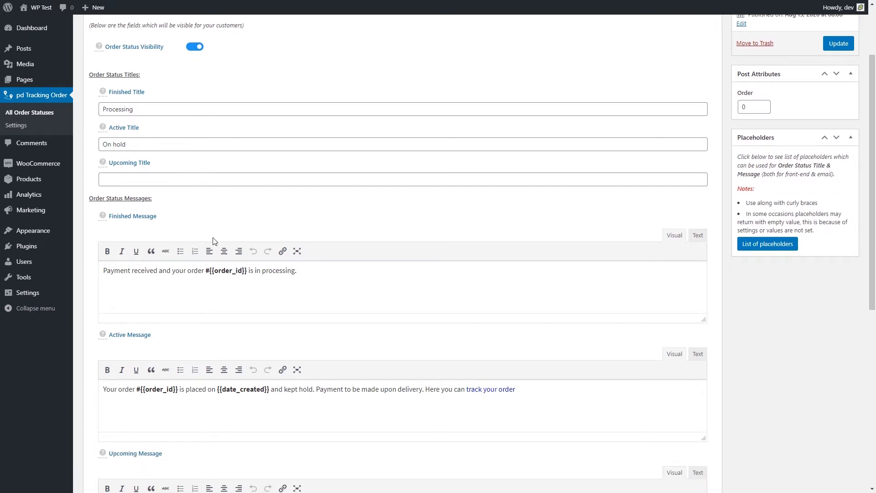
scroll(215, 241, down, 1)
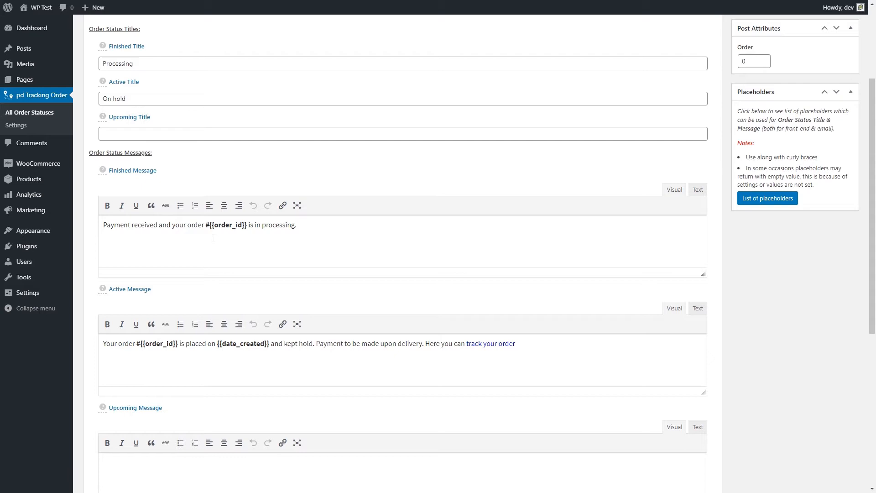
scroll(213, 238, down, 6)
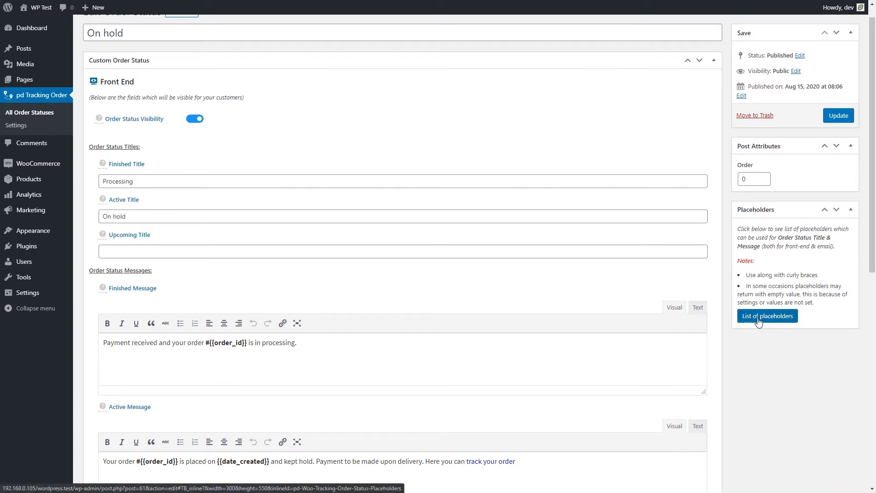
Look through the list of placeholders available for order status titles and messages, and close it
click(758, 321)
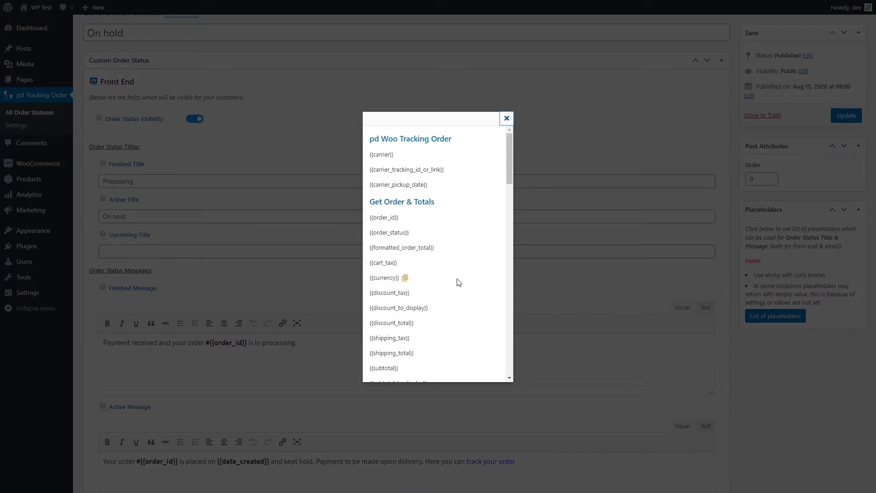
scroll(455, 202, down, 2)
scroll(456, 202, down, 5)
scroll(455, 201, down, 5)
scroll(479, 178, up, 10)
click(507, 119)
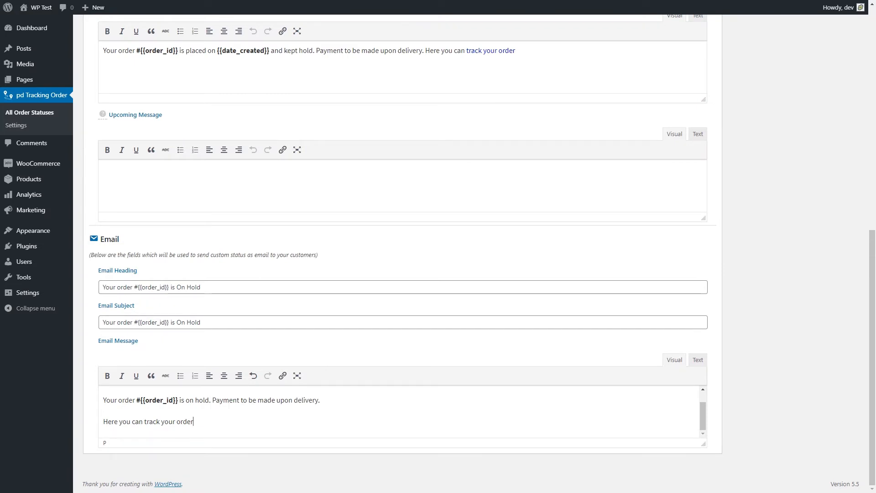
Link the words "track your order" in the email message to {{get_view_order_url}} and update the On hold status
drag(145, 420, 194, 421)
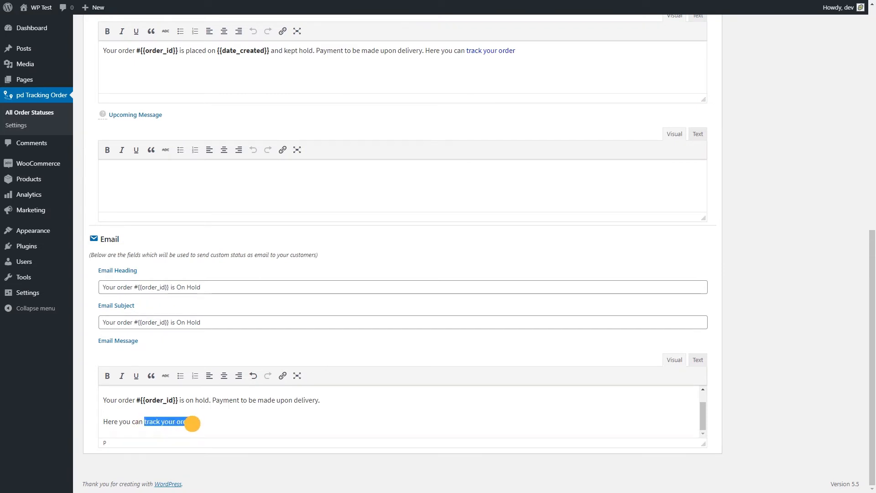
click(282, 376)
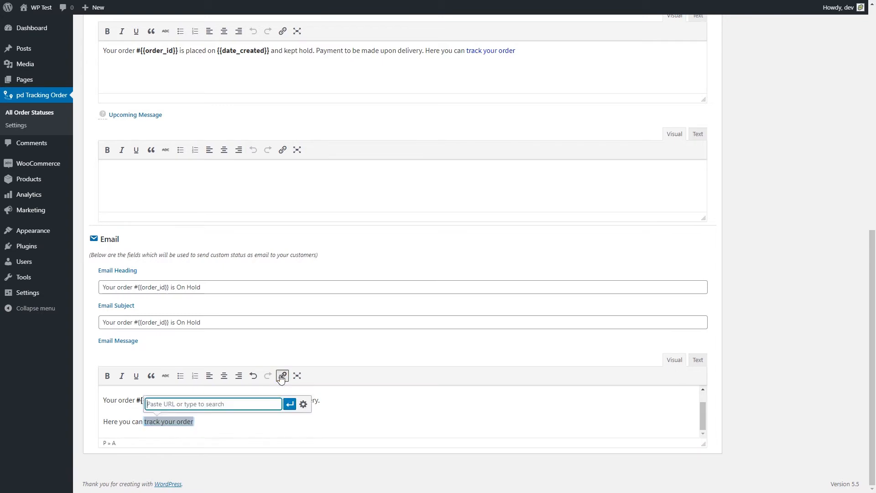
click(304, 404)
text(http://{{get_view_order_url}})
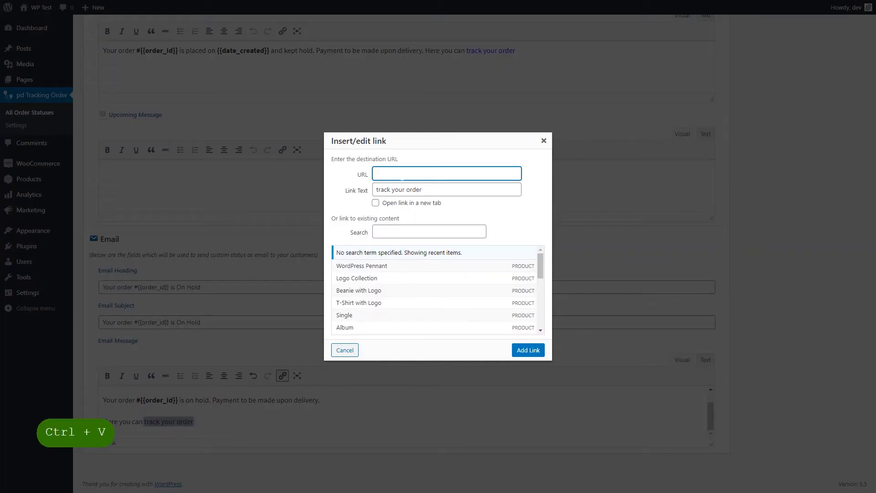
key(Home)
key(Delete)
key(Delete)
key(Delete)
key(Delete)
key(Delete)
key(Delete)
key(Delete)
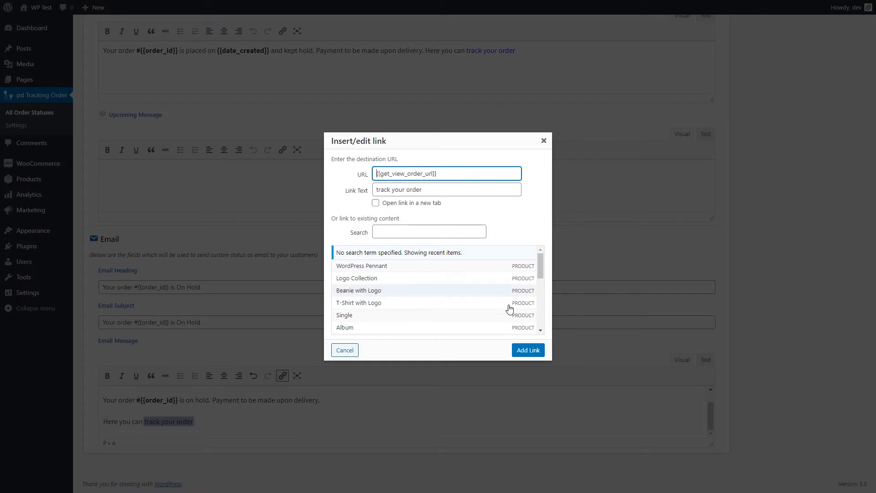
click(523, 350)
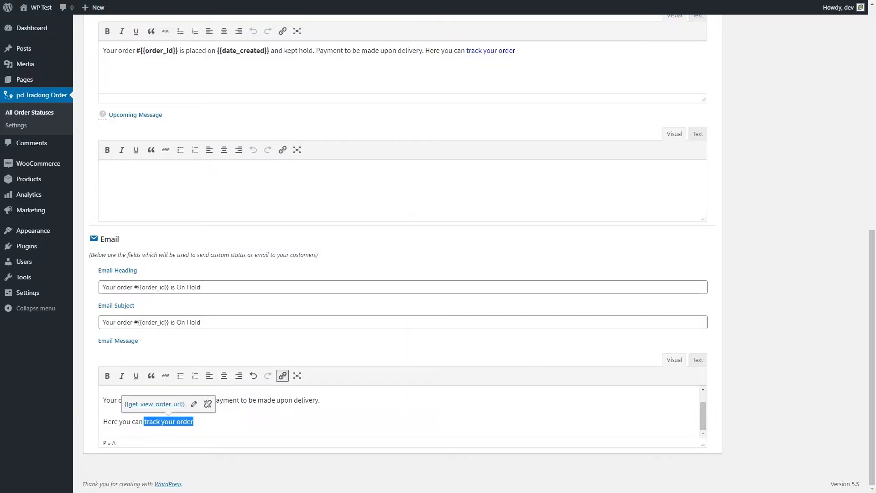
scroll(512, 336, up, 10)
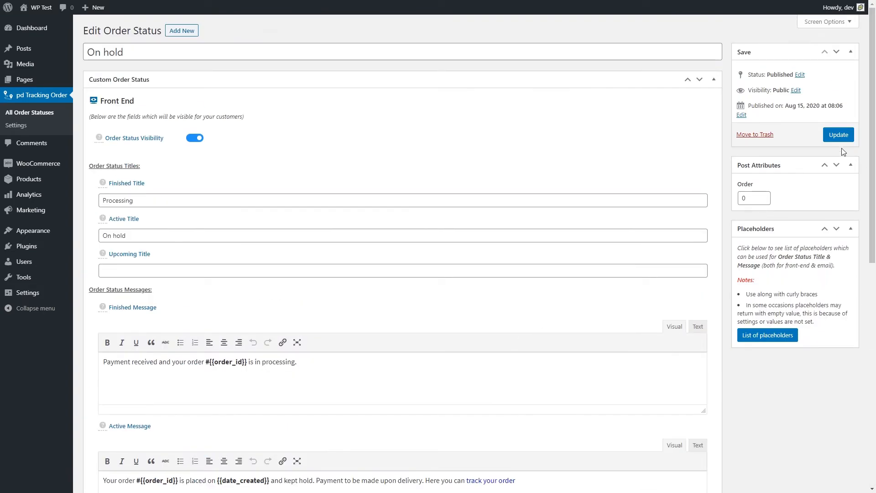
click(838, 134)
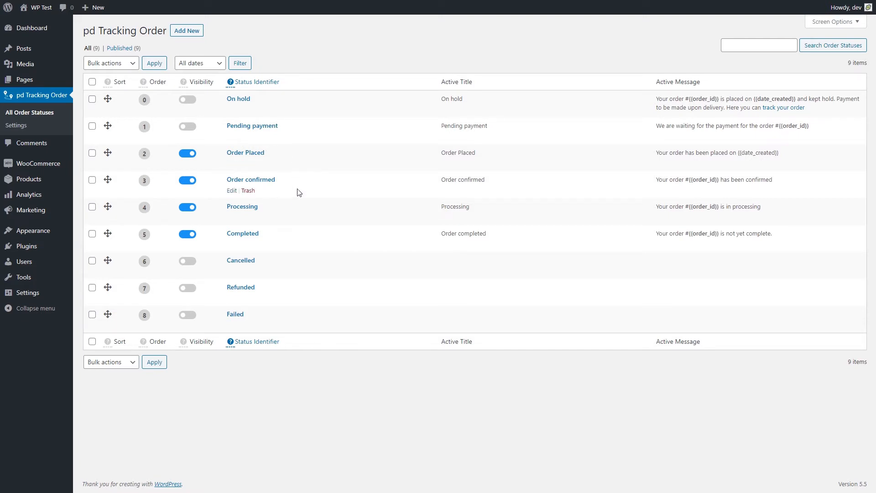
Add a new order status titled "Order Shipped" and turn on its front-end visibility
click(193, 30)
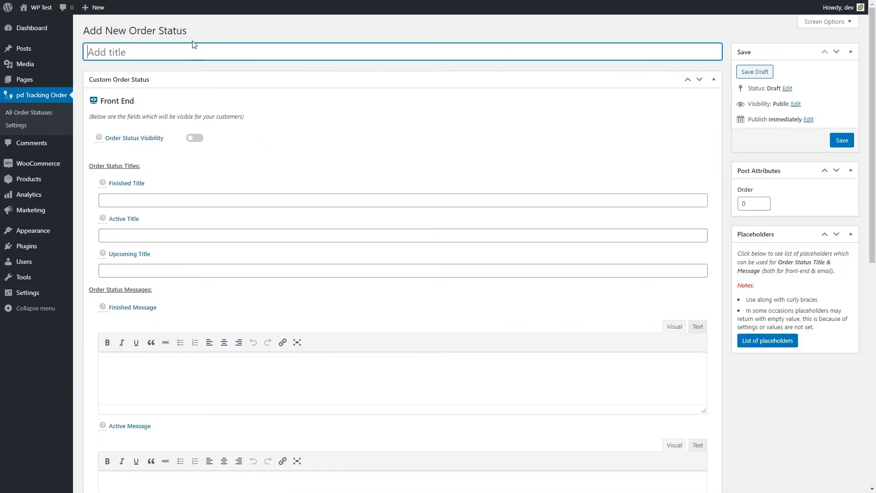
key(shift)
text(Order Shipp)
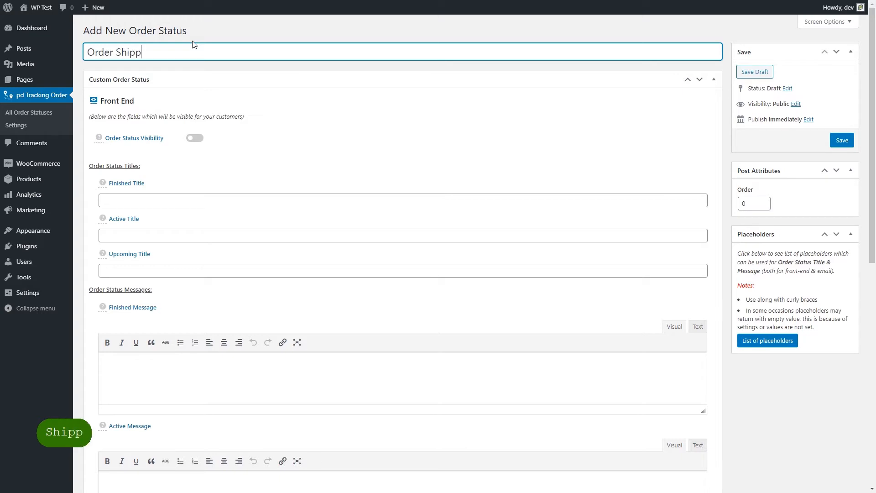
text(ed)
click(194, 138)
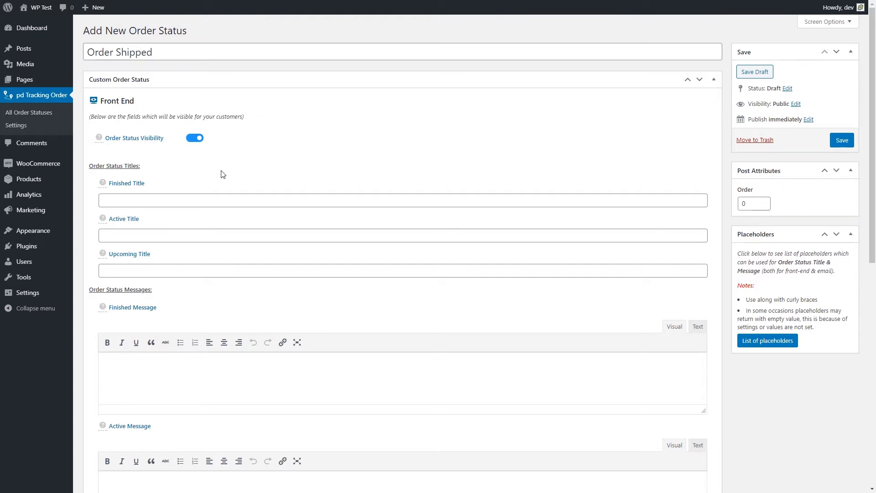
Set the finished and active titles to "Order Shipped" and the upcoming title to "Order not yet shipped"
click(157, 236)
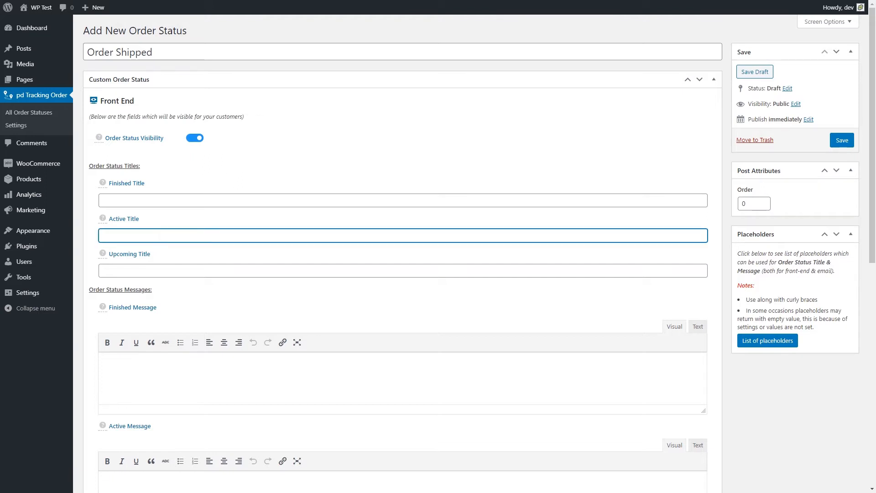
text(Order Shipped)
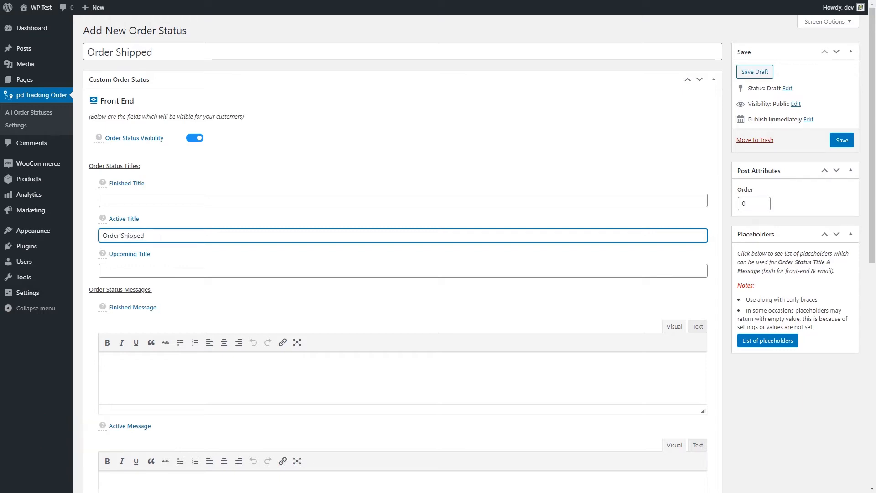
click(160, 269)
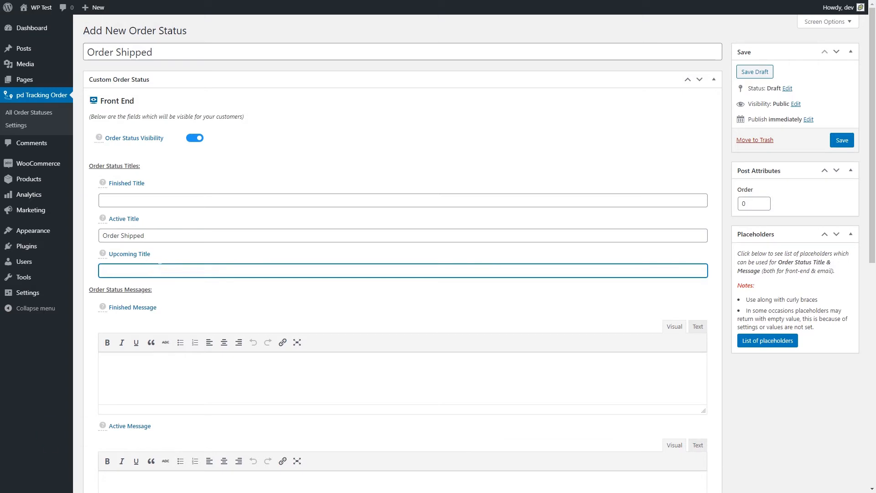
text(S)
key(BackSpace)
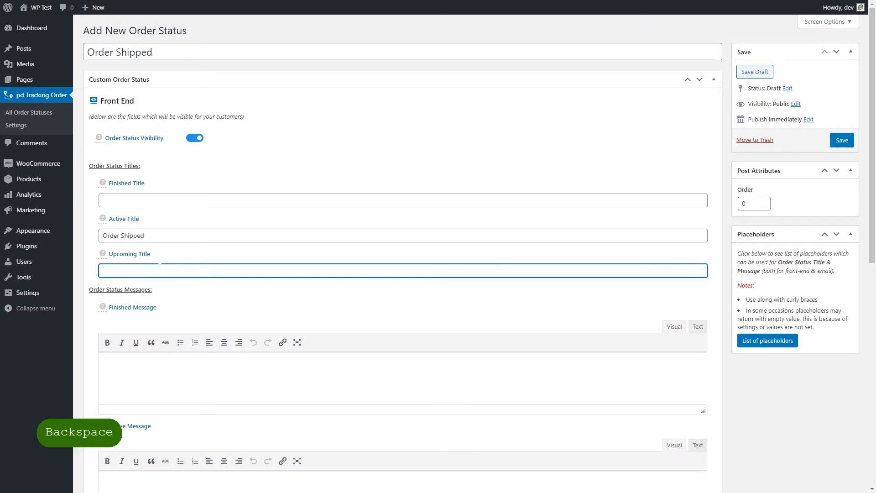
click(124, 200)
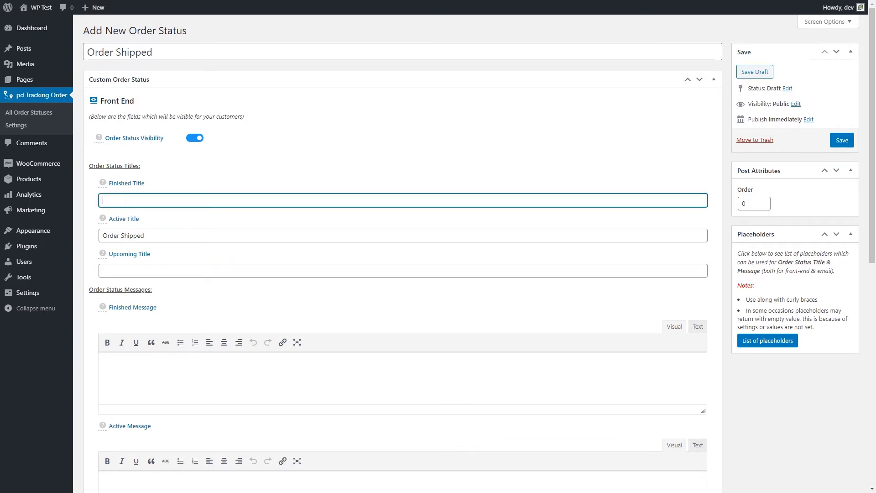
text(Order)
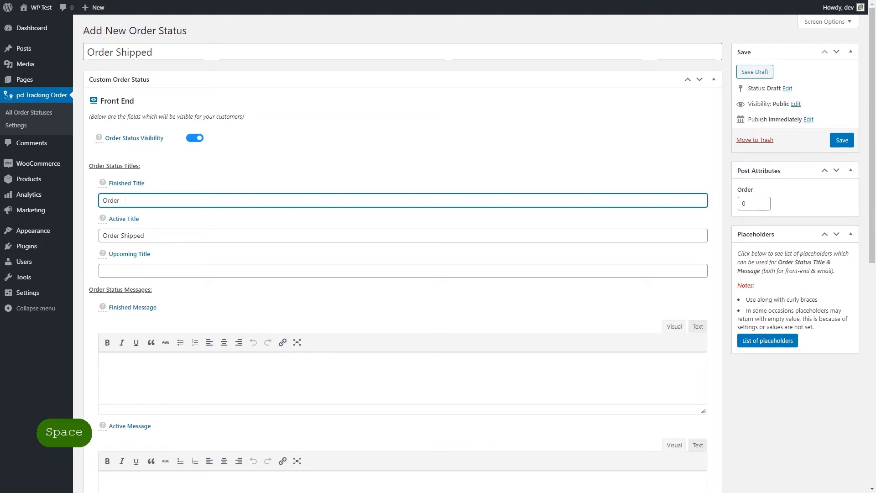
text( Shipped)
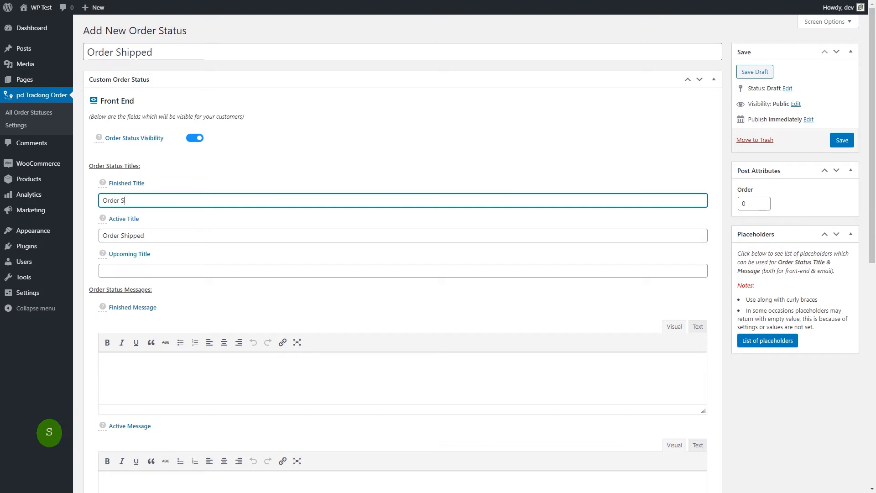
key(Tab)
key(Tab)
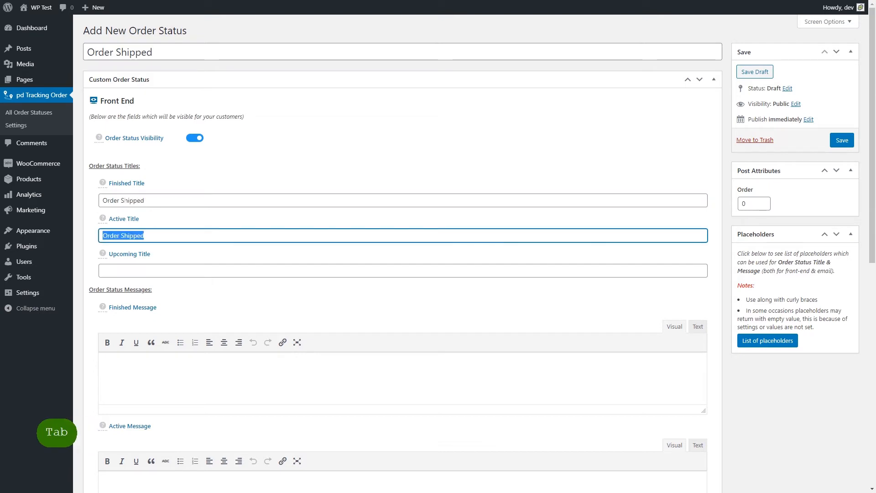
text(Order )
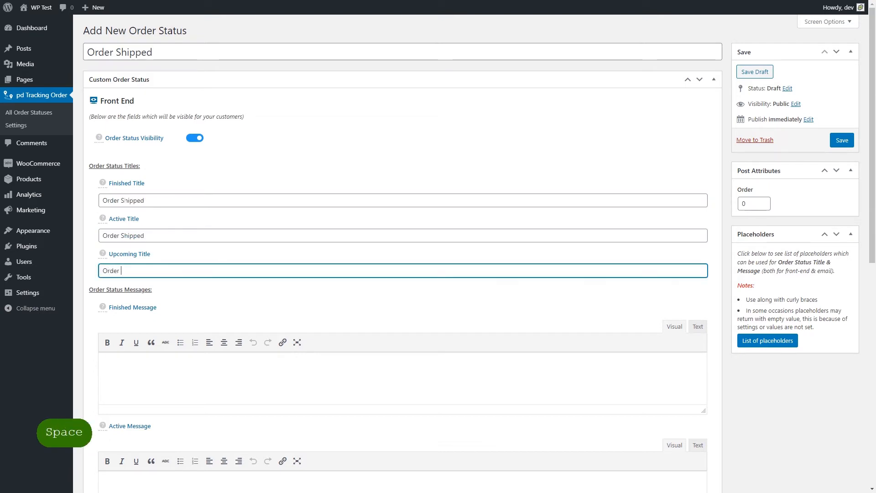
text(not yet shipped)
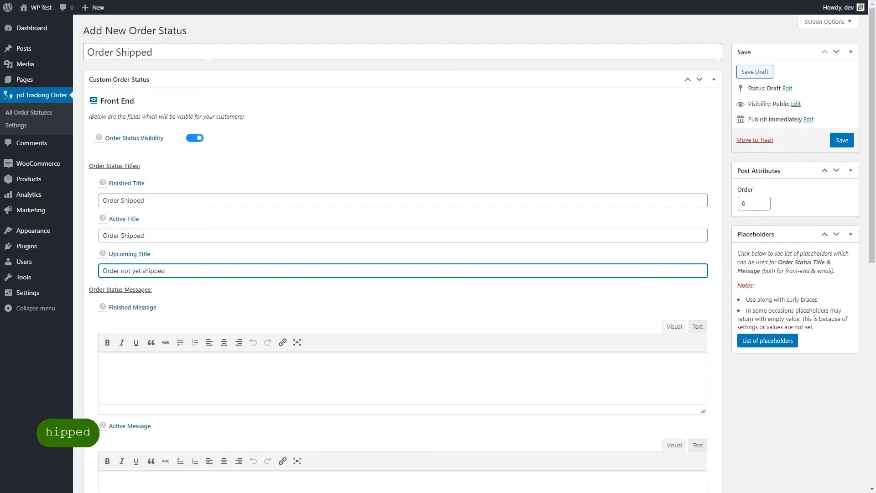
Write the finished message "Your order #{{order_id}} has been shipped.", copying the order ID placeholder from the placeholder list
scroll(135, 319, down, 2)
click(139, 279)
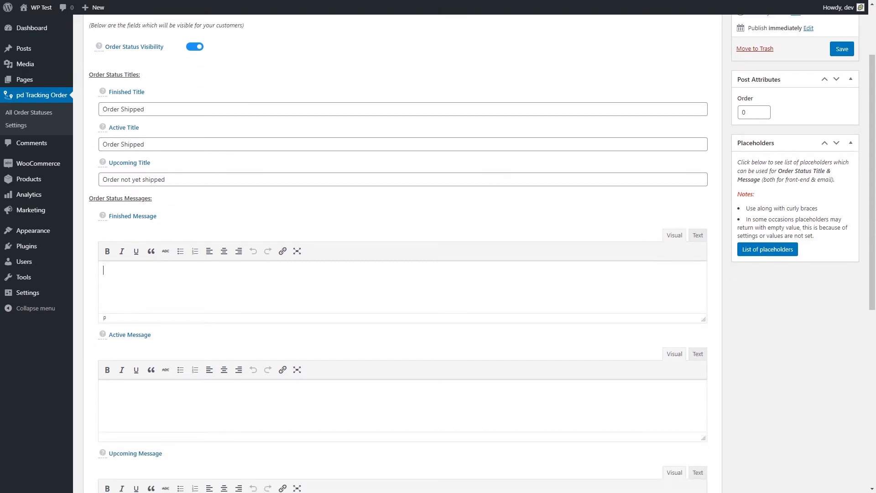
text(You)
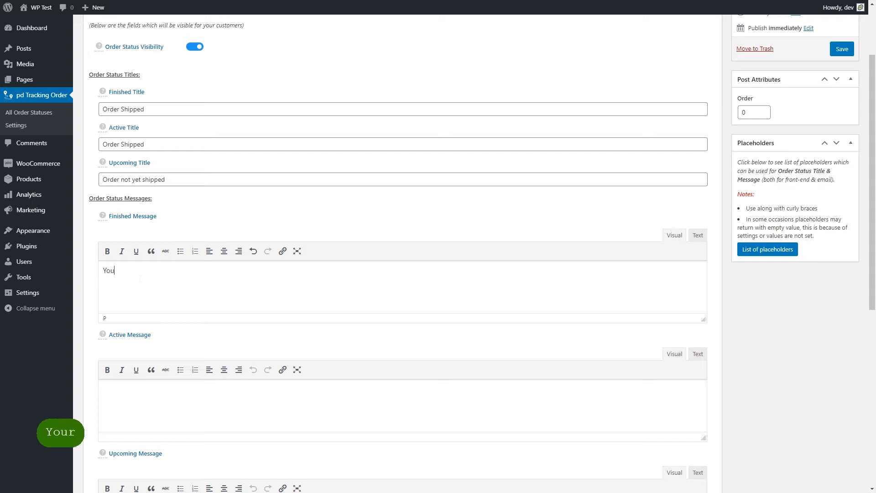
text(r order )
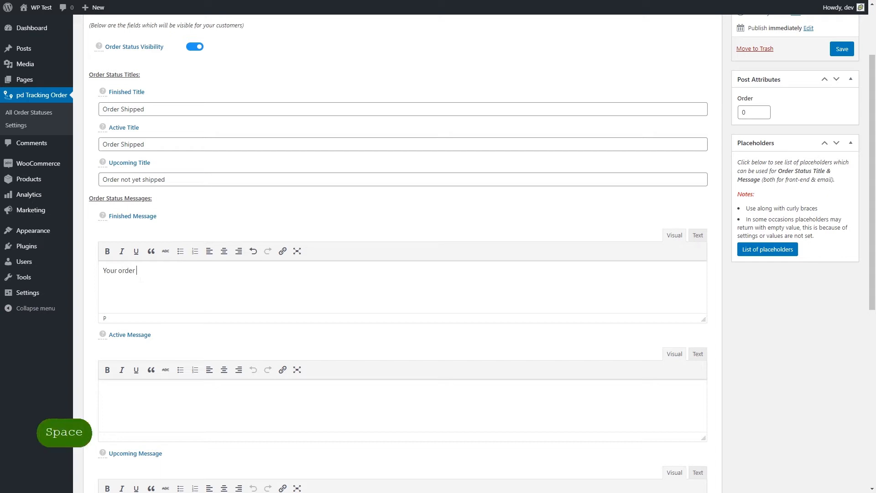
text(#)
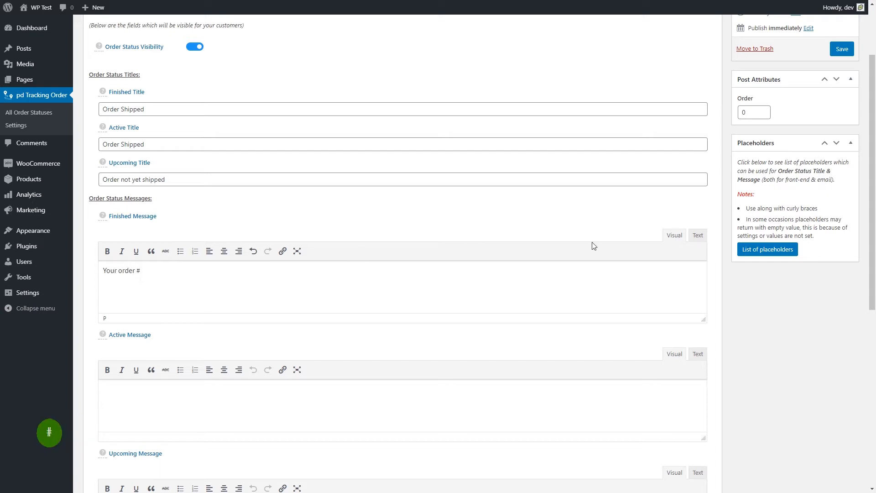
click(784, 250)
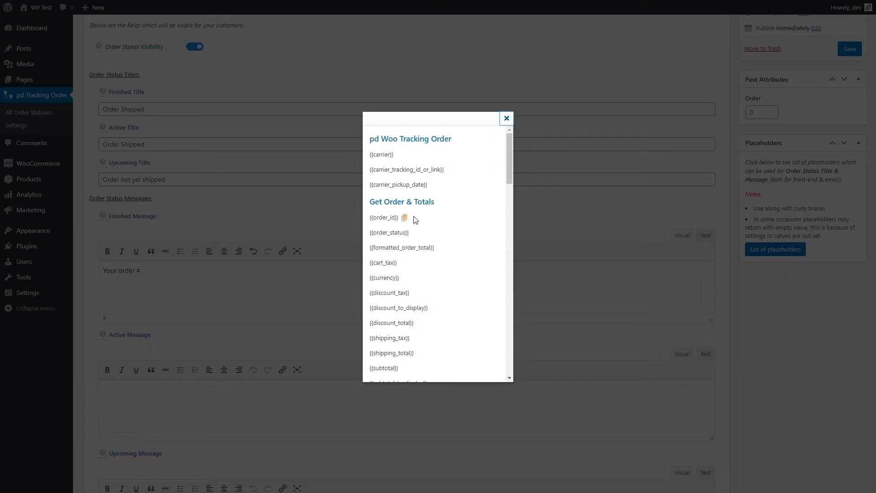
click(404, 218)
click(507, 118)
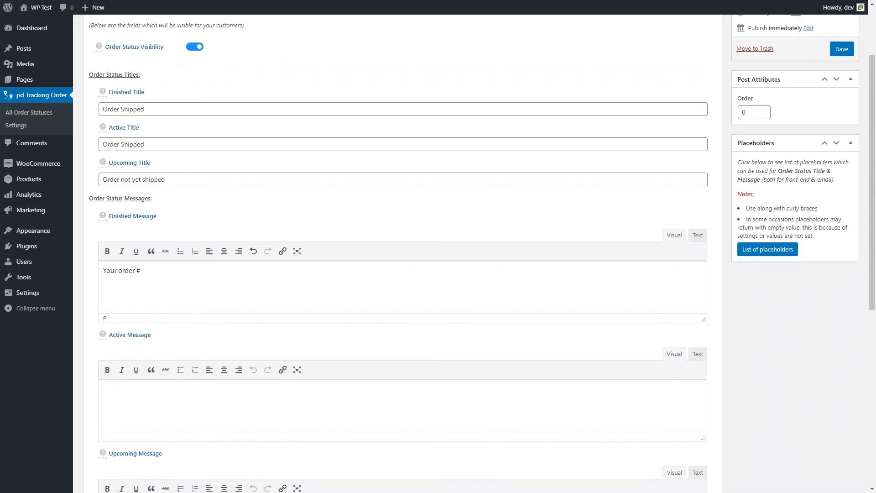
key(ctrl+v)
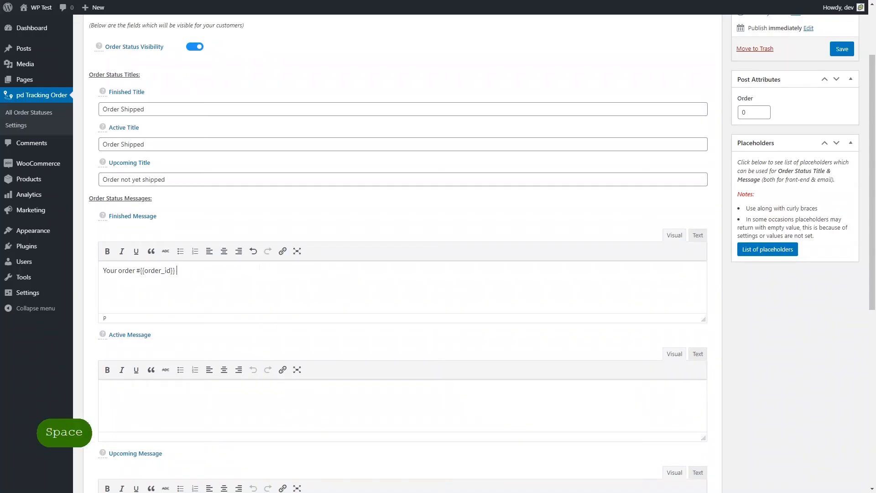
text(has b)
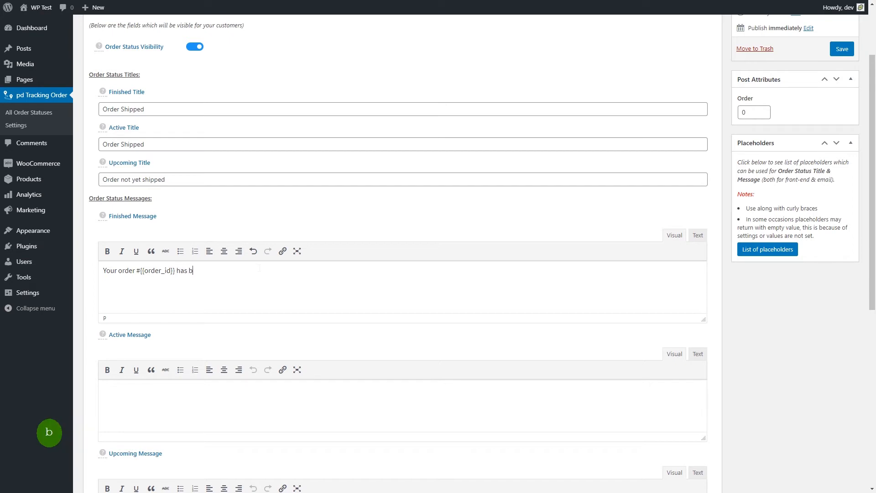
text(een shipped.)
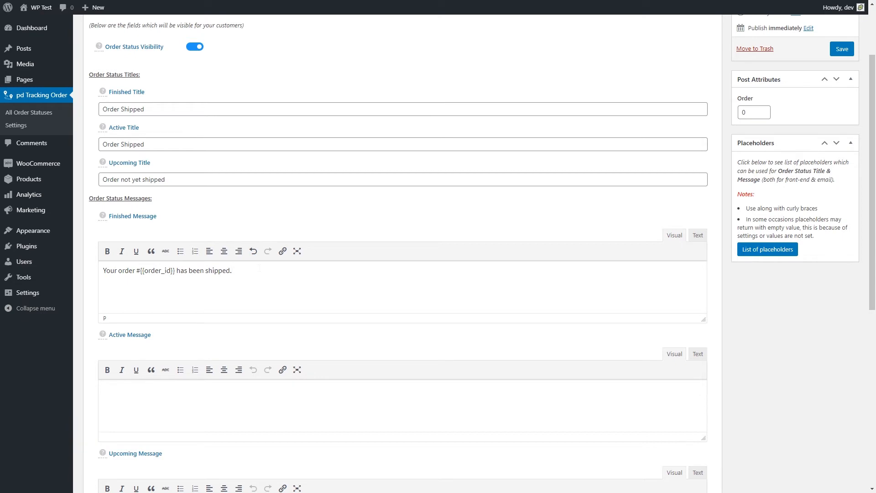
Copy the full finished message text into the active message
key(shift+Home)
key(ctrl+c)
scroll(251, 316, down, 1)
click(104, 344)
key(ctrl+v)
Put the copied text into the upcoming message and reword it to "Your order #{{order_id}} not yet shipped."
scroll(250, 347, down, 1)
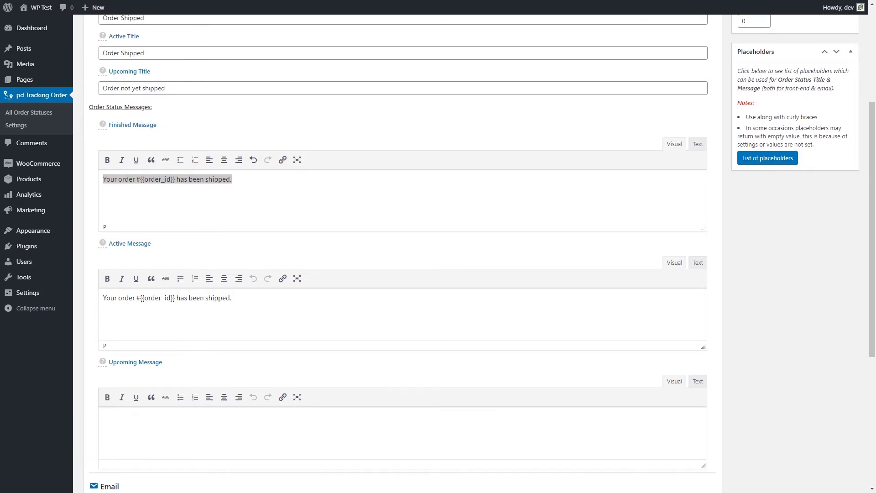
key(ctrl+v)
scroll(251, 316, down, 1)
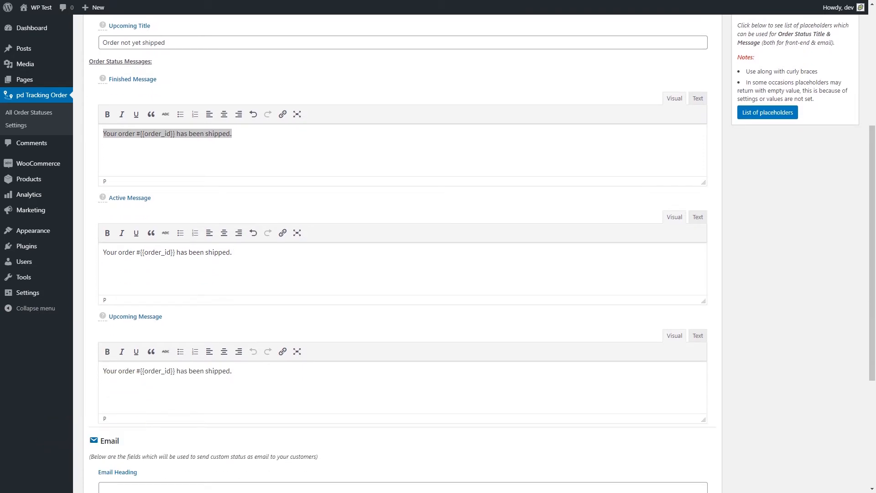
double_click(181, 371)
key(shift+Right)
key(shift+Right)
key(shift+Right)
key(shift+Right)
key(shift+Right)
key(shift+Right)
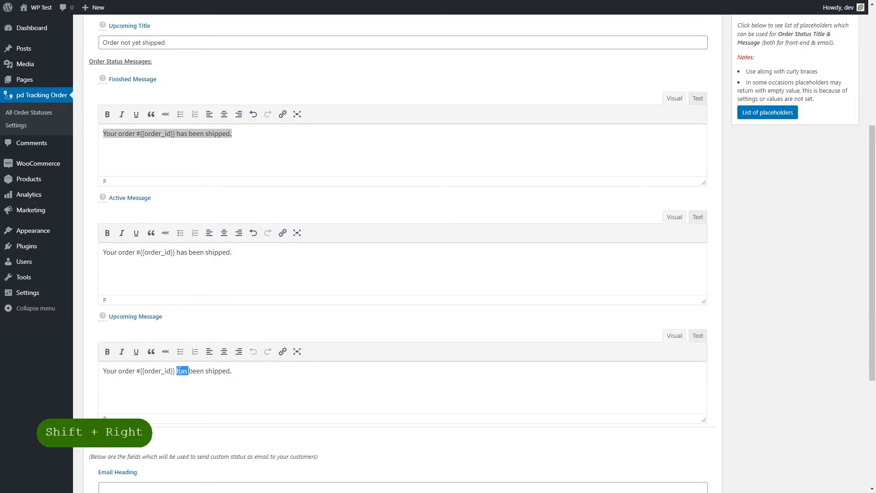
key(shift+Left)
text(not yet)
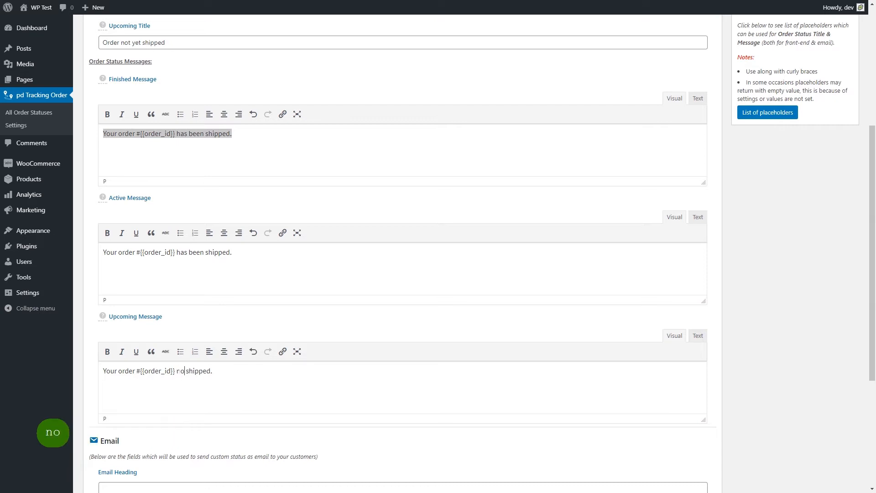
Fill both the email heading and the email subject with "Your order #{{order_id}} has been shipped."
scroll(178, 370, down, 3)
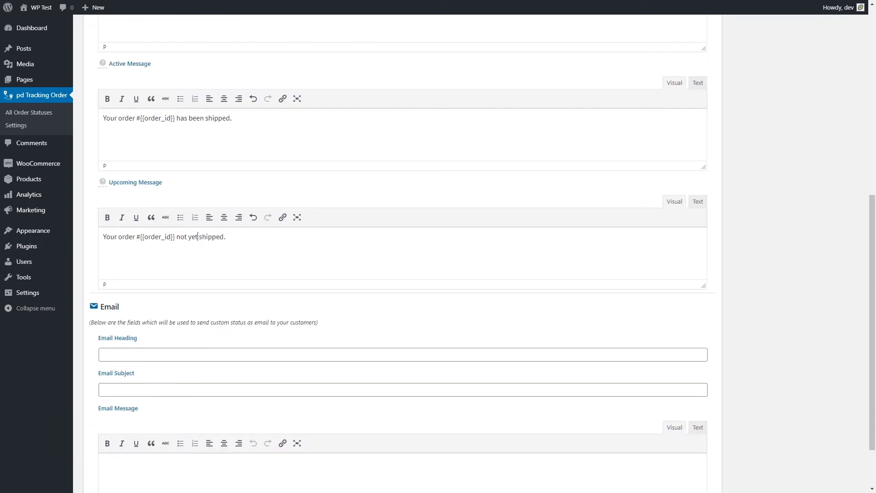
click(174, 351)
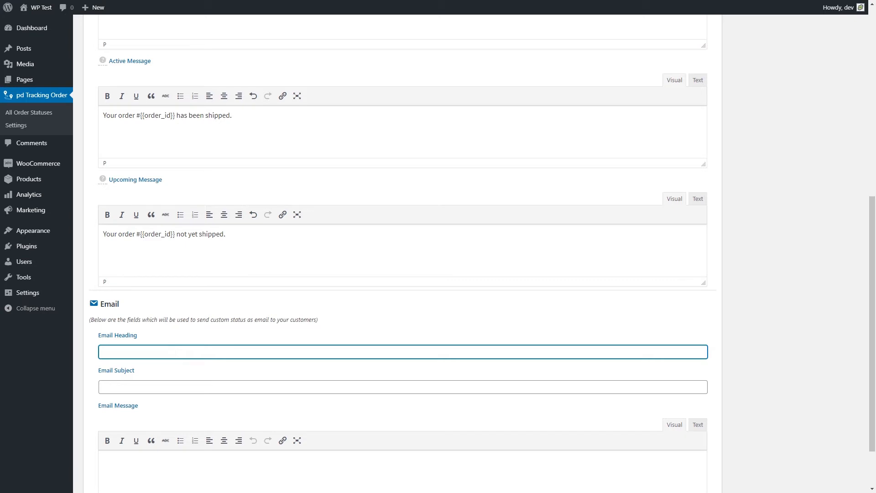
key(ctrl+v)
click(163, 385)
key(ctrl+v)
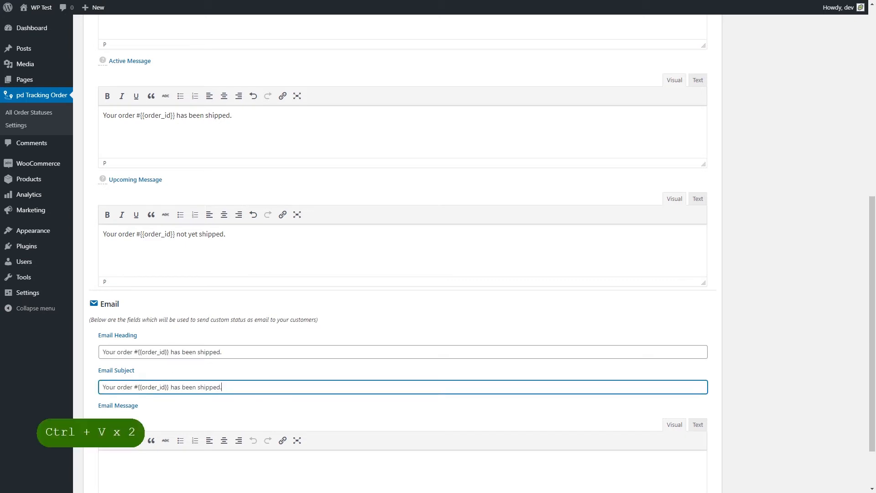
Shorten the email heading to "Order #{{order_id}} has been shipped."
scroll(239, 372, down, 2)
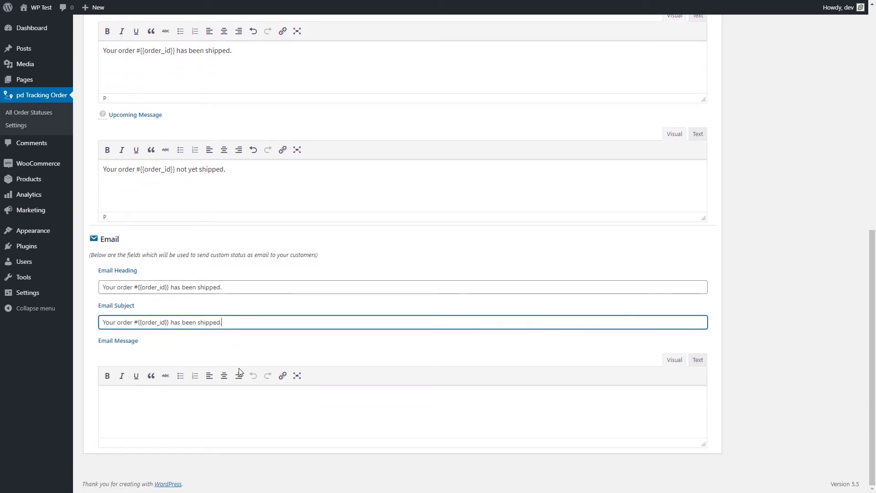
click(119, 288)
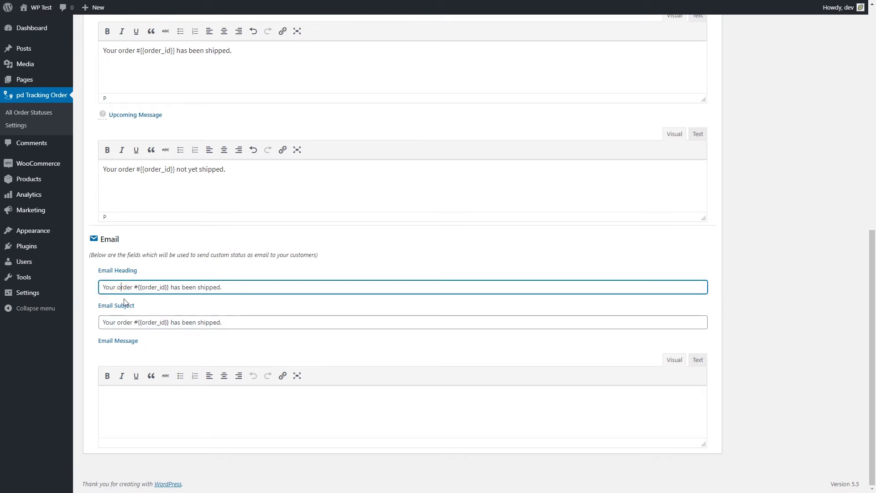
key(shift+Home)
text(O)
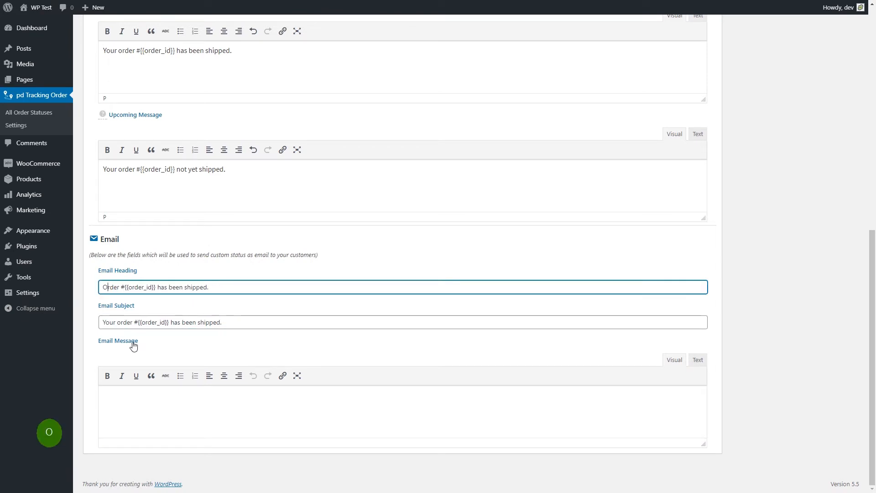
key(Right)
key(Right)
key(Right)
key(Right)
key(Right)
key(Right)
key(Right)
key(Right)
key(Right)
key(Right)
key(Right)
key(Right)
key(Right)
key(Right)
key(Right)
key(Right)
key(Right)
key(Right)
key(Right)
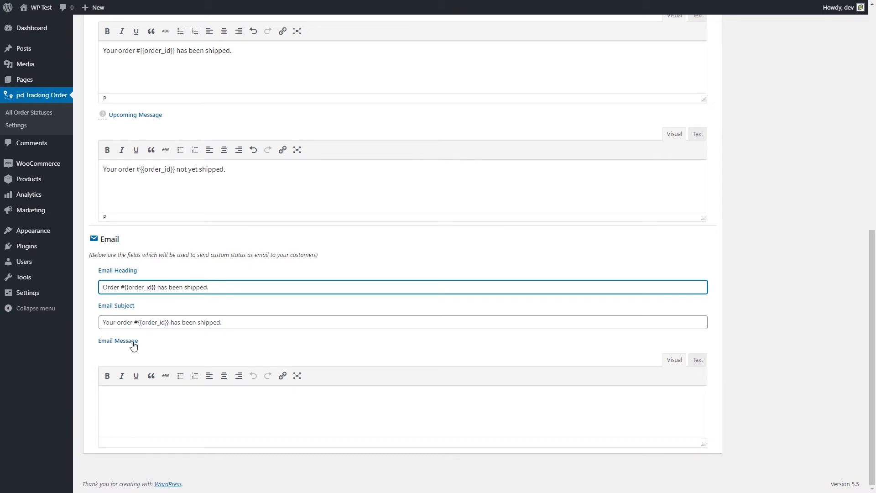
Copy the email subject text into the email message
triple_click(155, 322)
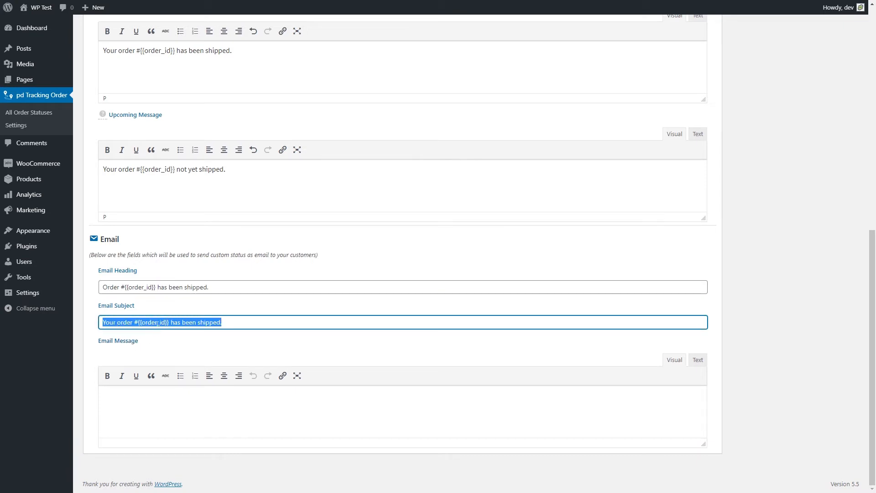
key(ctrl+c)
click(153, 414)
key(ctrl+v)
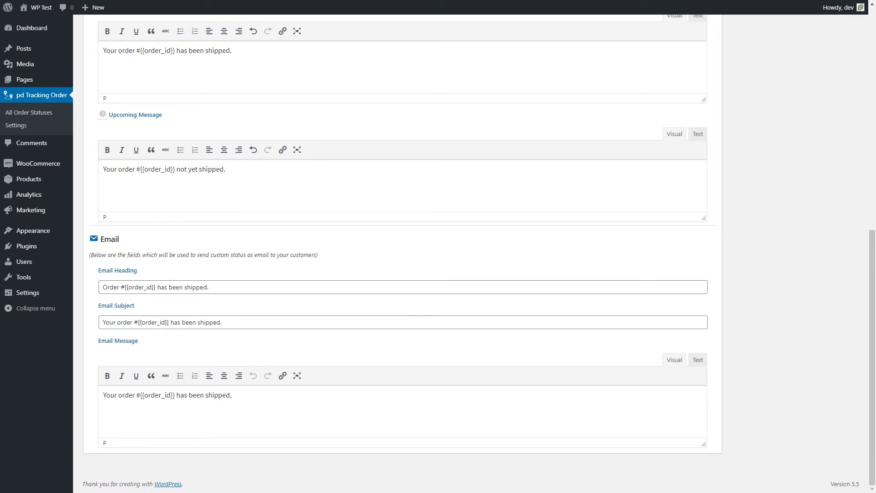
Save the new order status, and in the list of all order statuses move Order Shipped down to around Order confirmed
scroll(690, 352, up, 9)
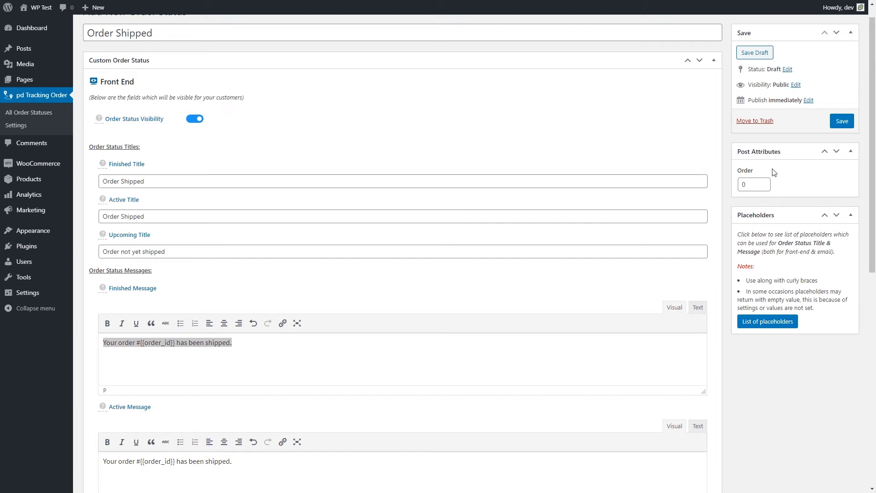
click(841, 121)
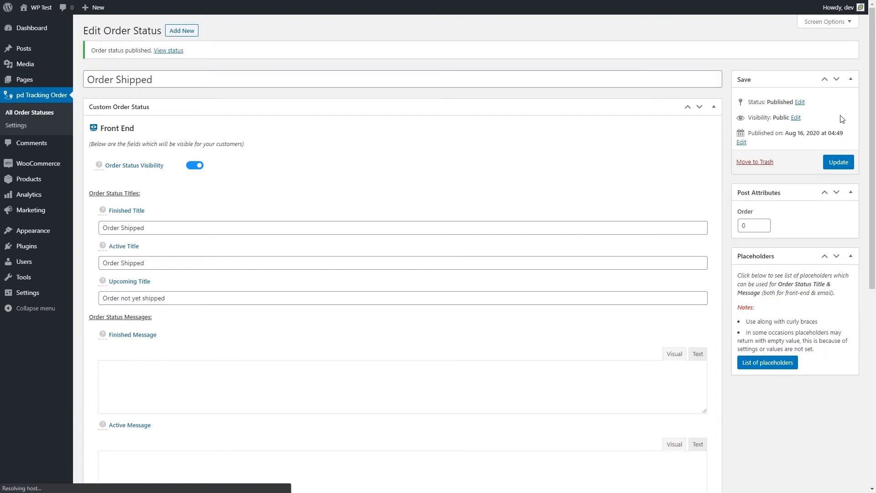
click(34, 114)
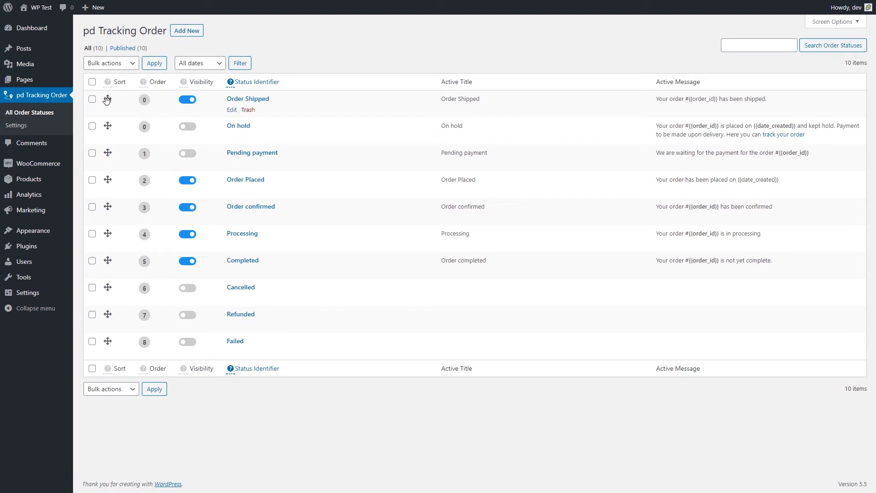
drag(108, 100, 104, 200)
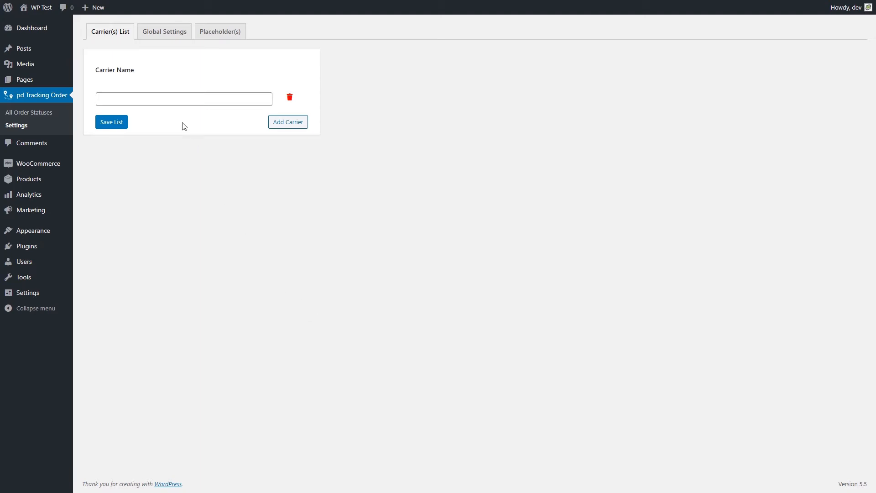
Add the carriers Speed Post, FedEx and Fast Delvry to the carriers list in the plugin's settings
click(169, 101)
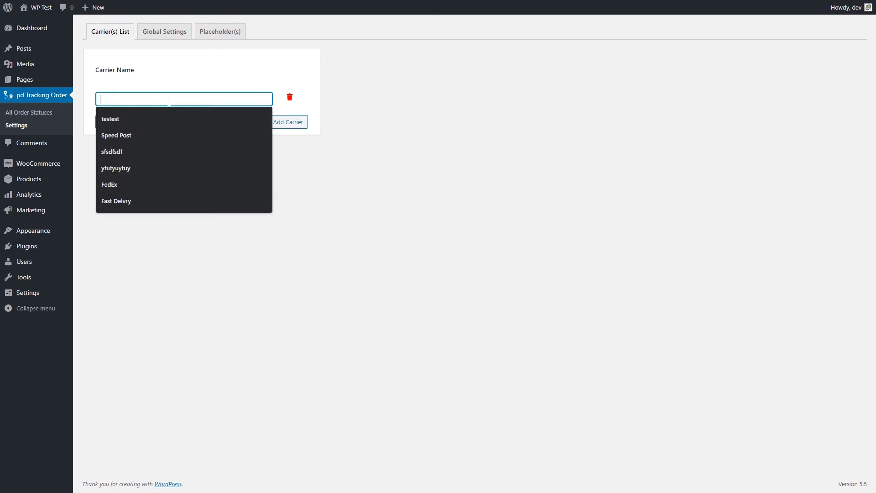
click(152, 135)
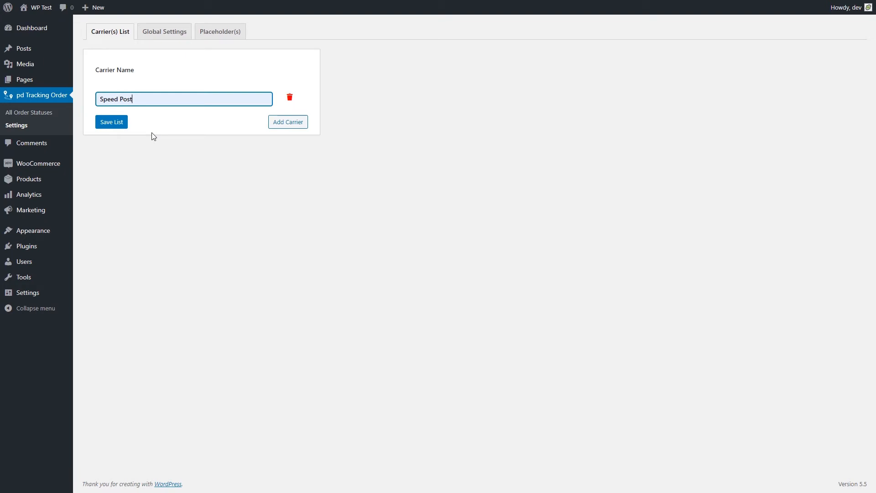
click(279, 121)
click(146, 101)
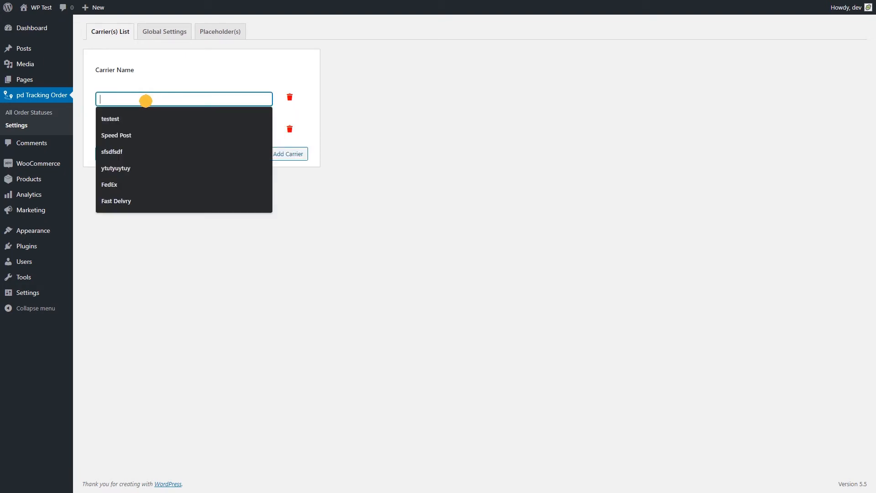
click(130, 185)
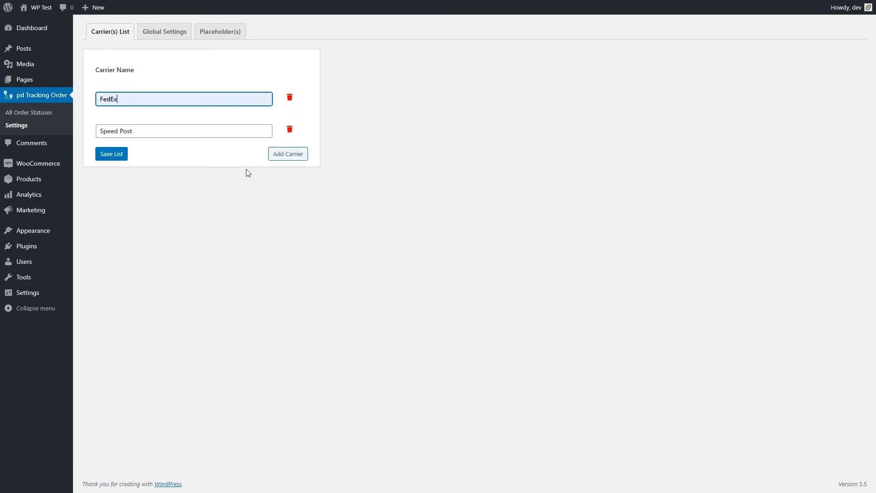
click(287, 154)
click(167, 100)
click(135, 197)
Add the carriers DTDC and DHL and save the carriers list
click(280, 186)
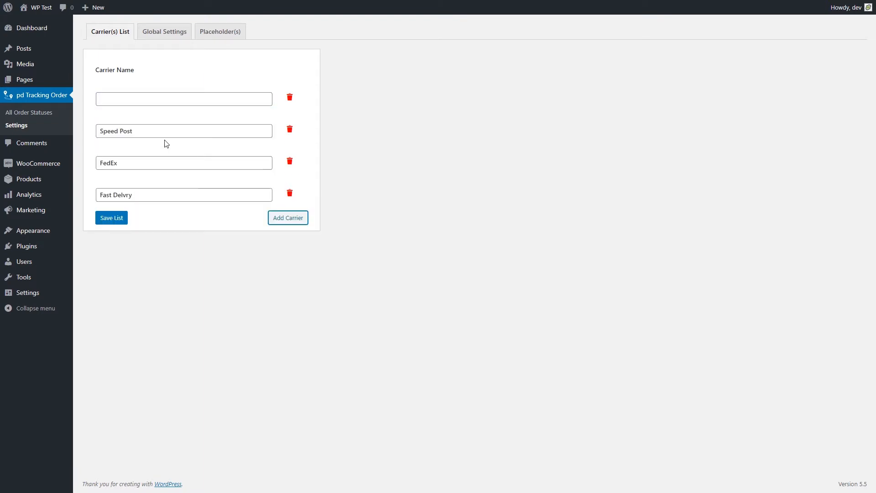
click(135, 101)
text(DTDC)
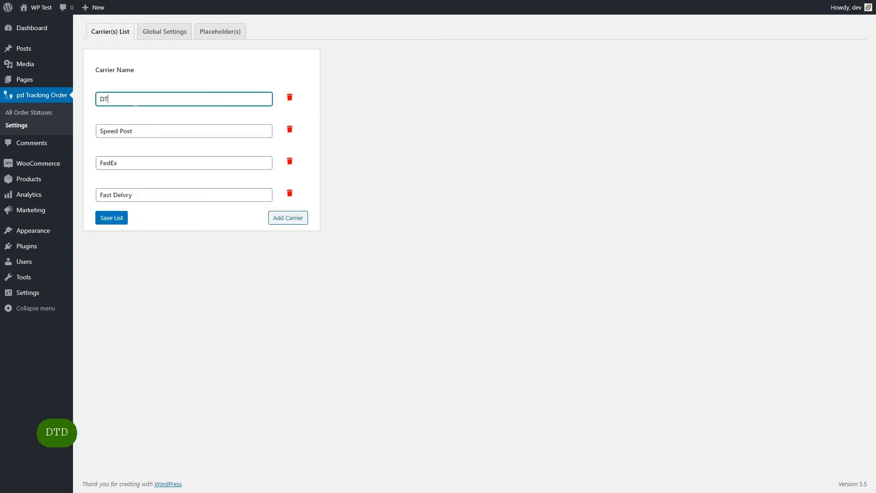
click(283, 218)
click(153, 98)
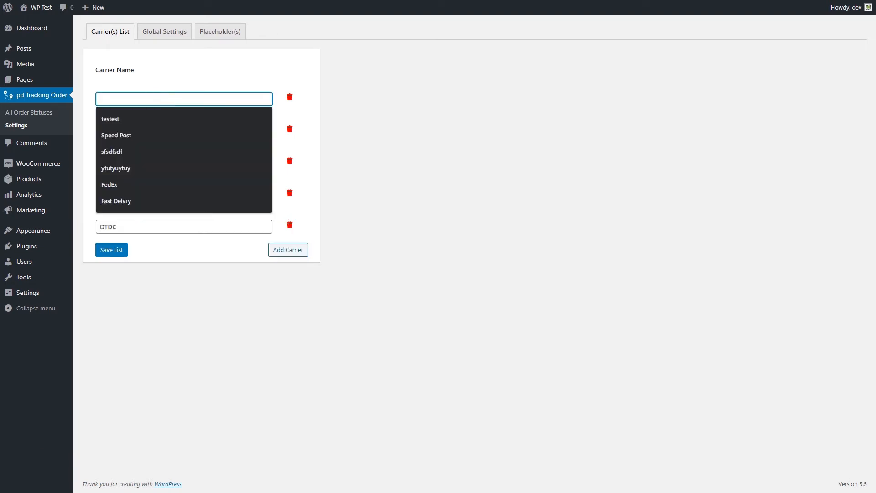
text(DHL)
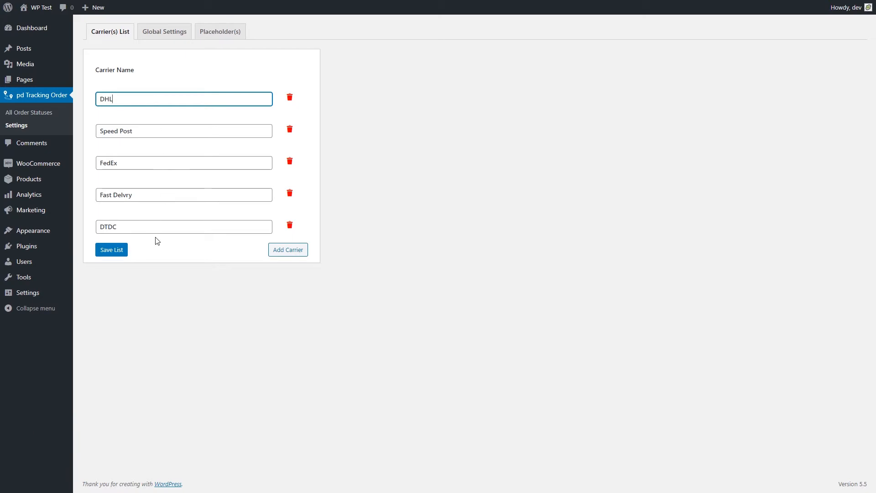
click(114, 252)
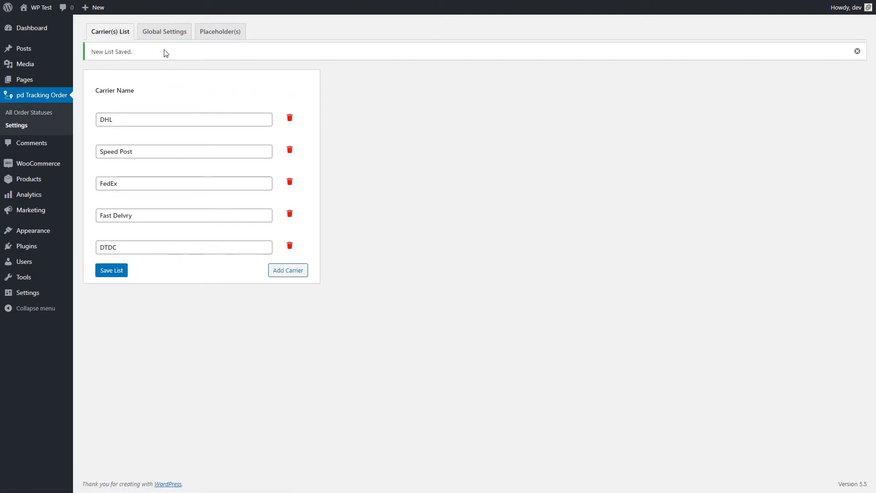
In the global settings, enable the tracker on the Order Thank you Page and View Order Page, enable custom tracking emails, and save
click(164, 36)
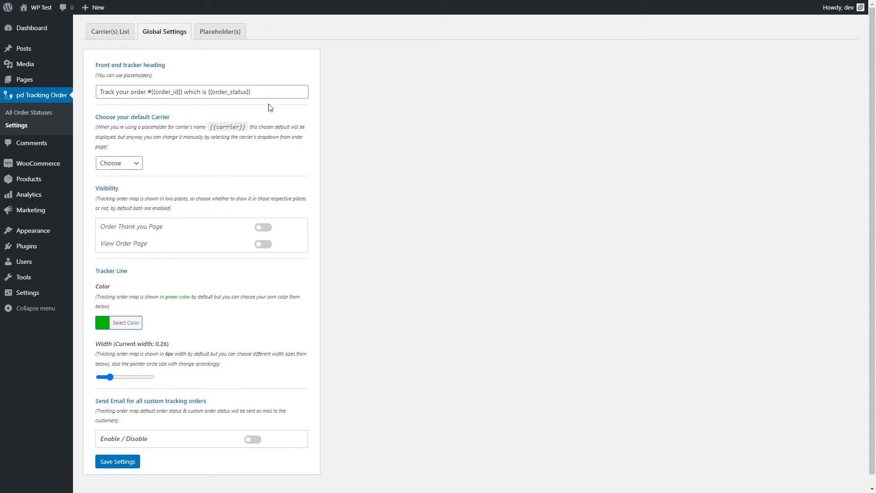
click(268, 231)
click(264, 246)
click(252, 439)
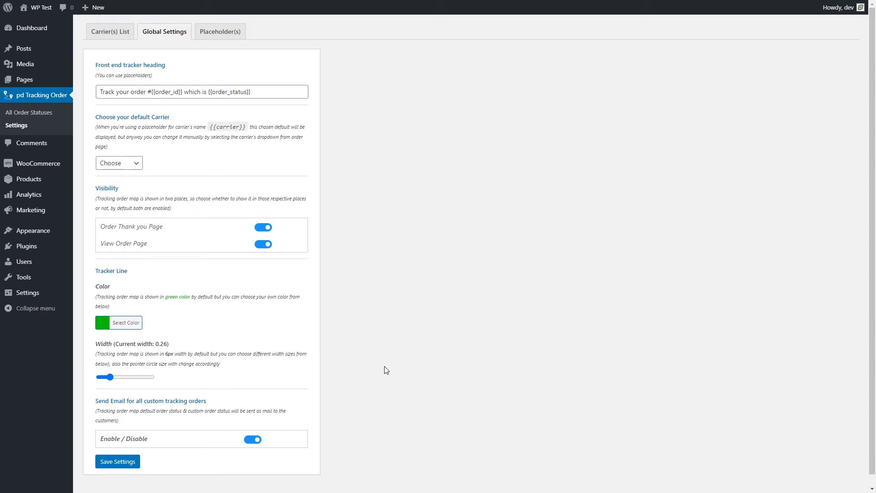
scroll(384, 369, down, 1)
click(121, 449)
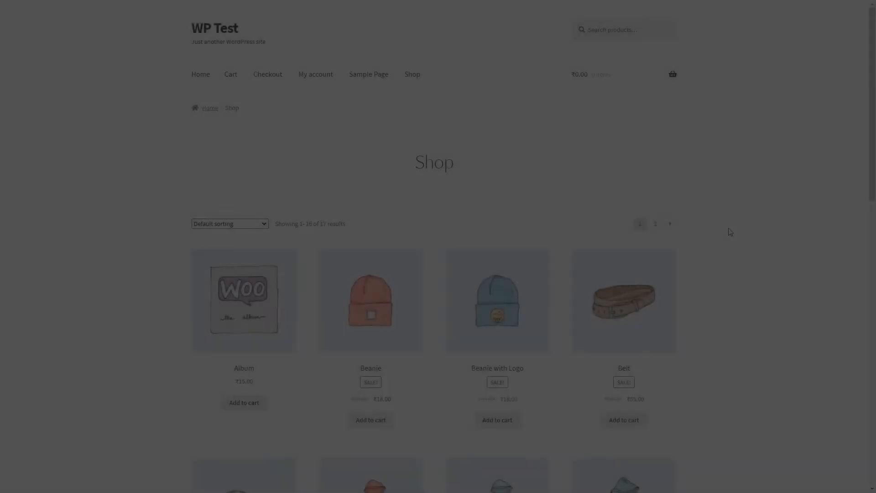
On the storefront, order one Album with cash on delivery and view the order tracker on the order received page
scroll(730, 232, down, 3)
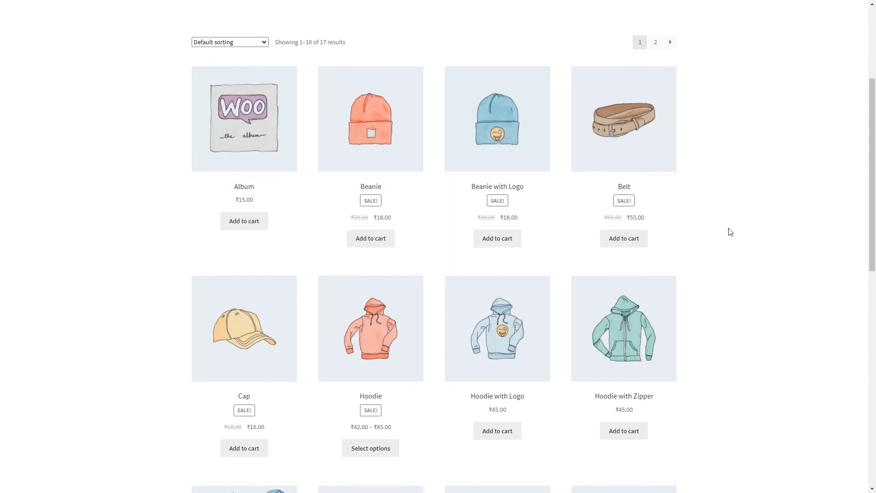
click(254, 224)
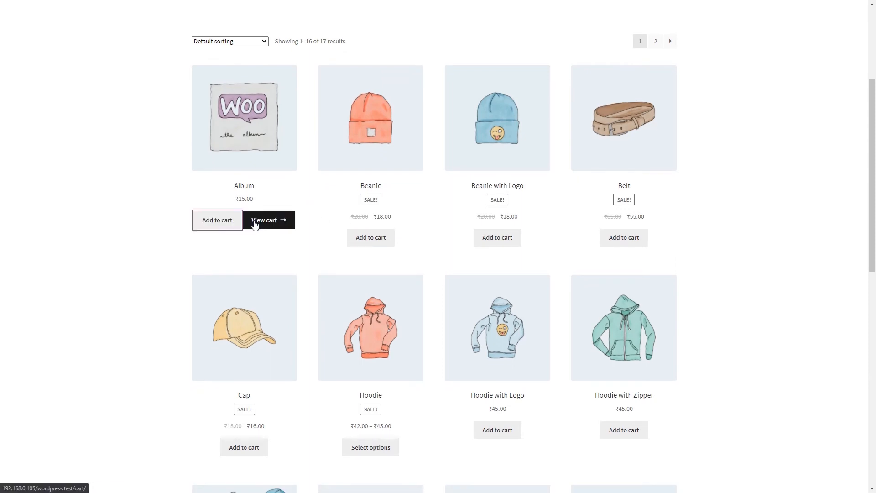
click(268, 223)
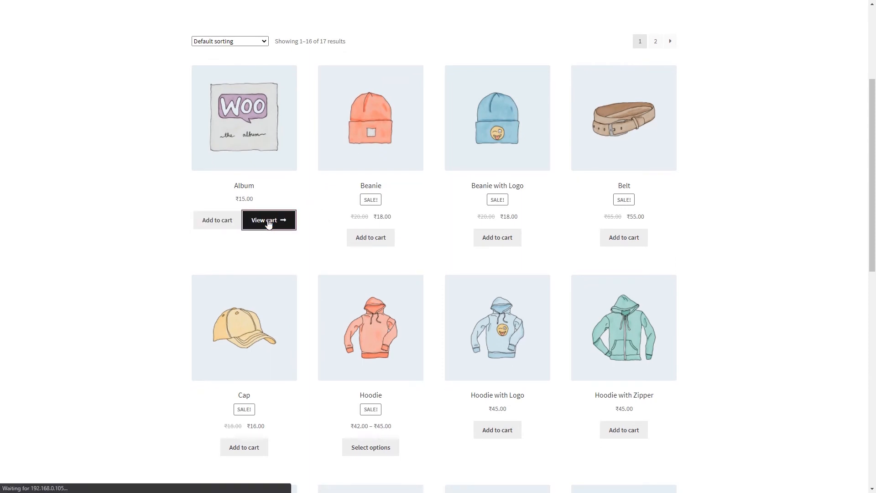
click(550, 452)
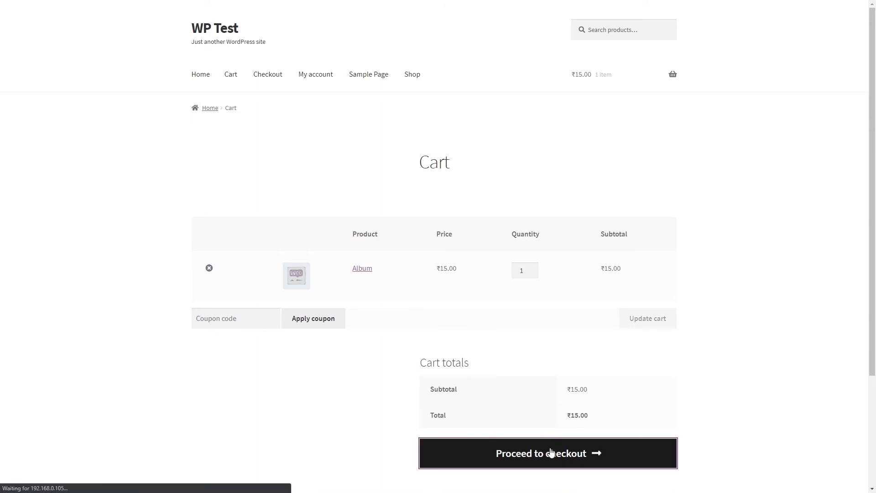
scroll(565, 422, down, 4)
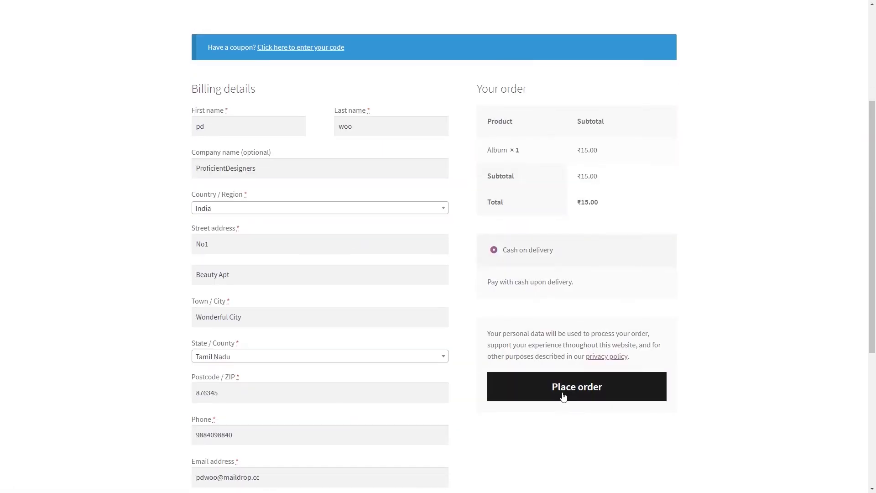
click(563, 393)
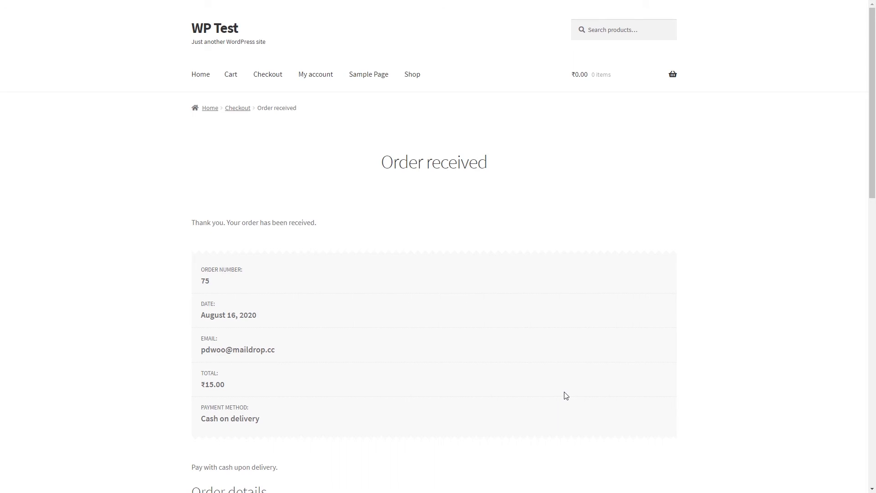
scroll(565, 396, down, 8)
scroll(565, 395, down, 7)
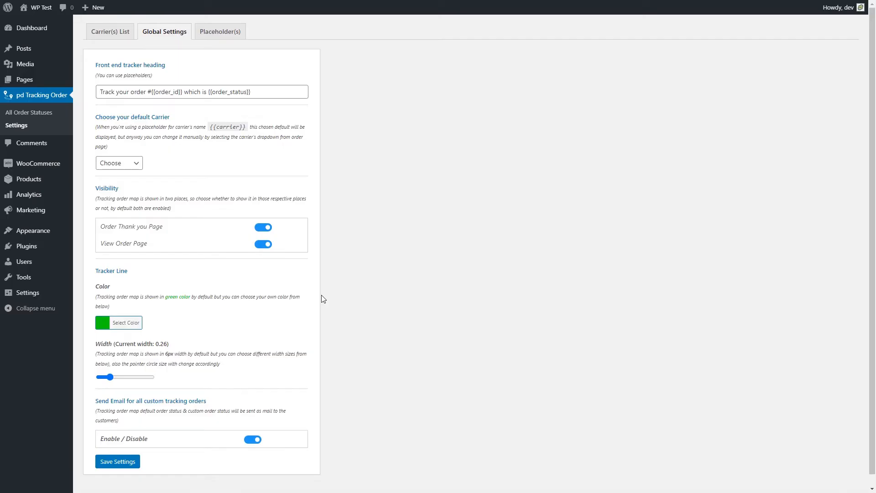
Disable the tracker's visibility on the Order Thank you Page, save the settings, and check the order received page
click(264, 230)
click(123, 461)
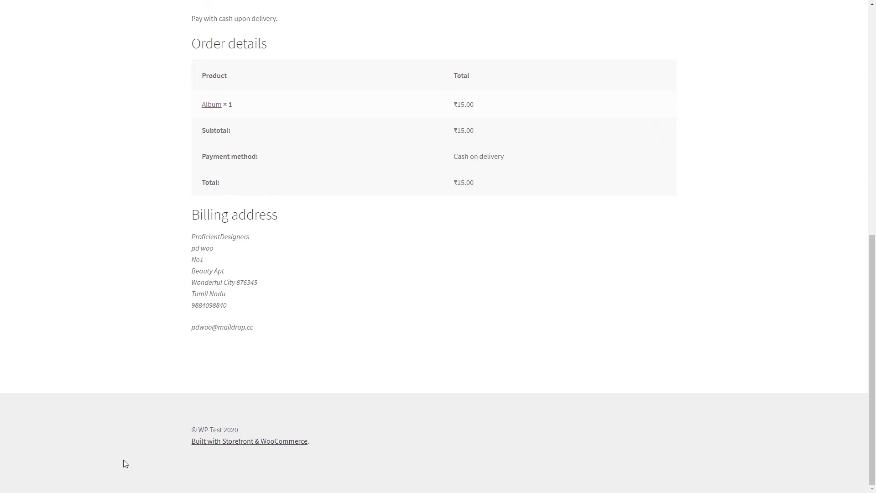
key(ctrl+Tab)
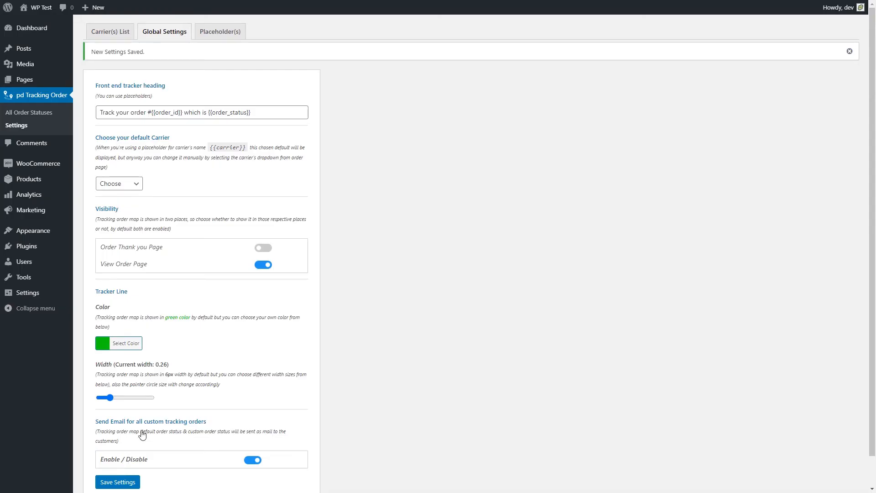
Enable the tracker's visibility on the Order Thank you Page, save the settings, and reload the order received page
click(264, 248)
scroll(219, 365, down, 1)
click(119, 450)
key(ctrl+Tab)
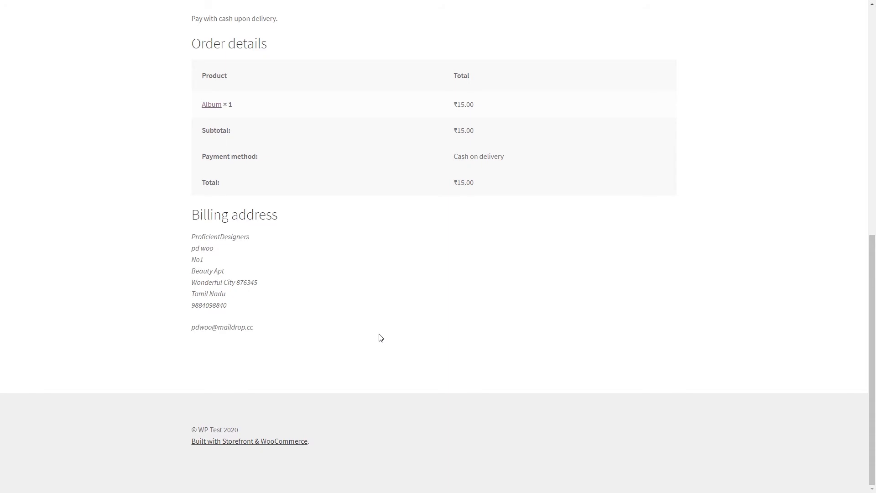
key(F5)
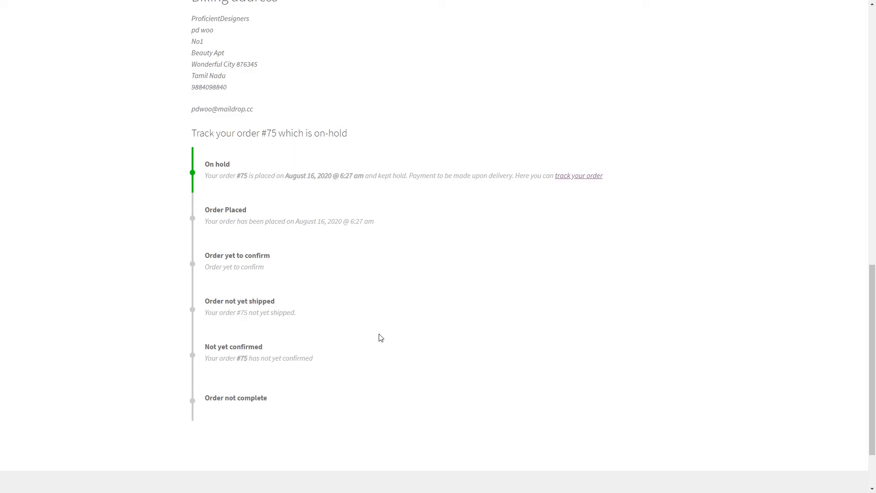
Set the tracker line's colour to teal, check it on the reloaded order page, and widen the line, saving the settings after each change
key(ctrl+Tab)
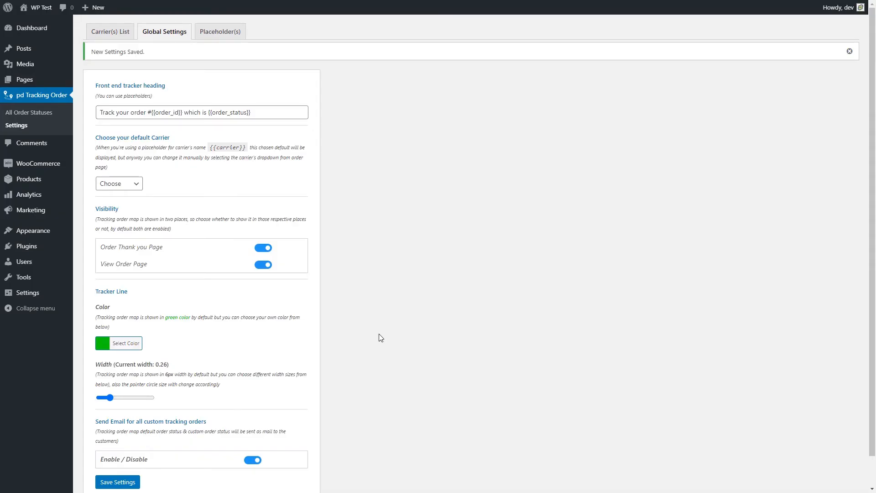
scroll(380, 337, down, 1)
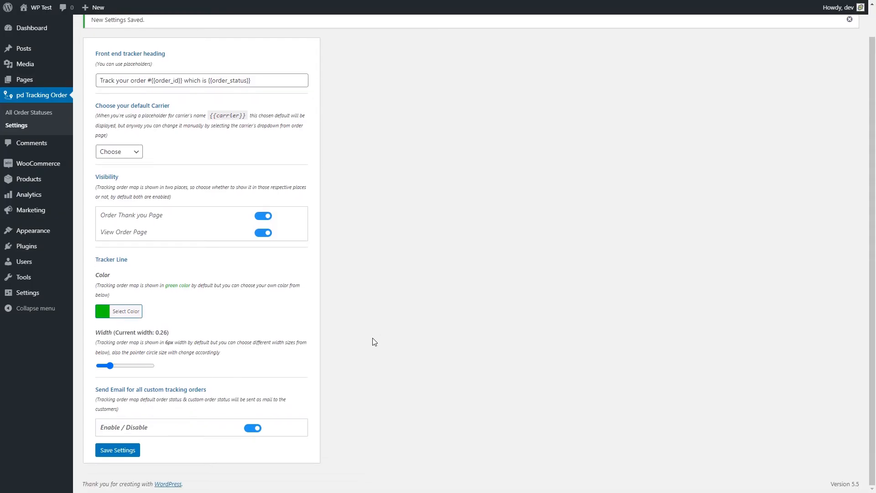
click(100, 315)
click(139, 334)
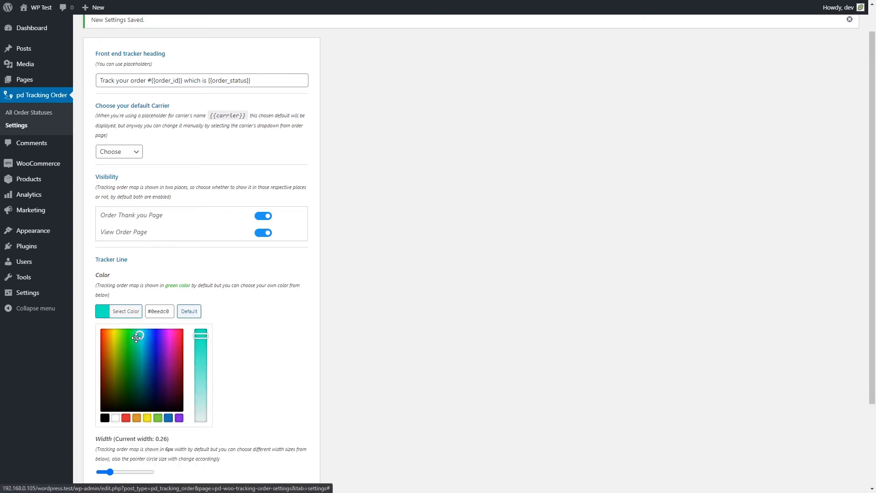
click(224, 356)
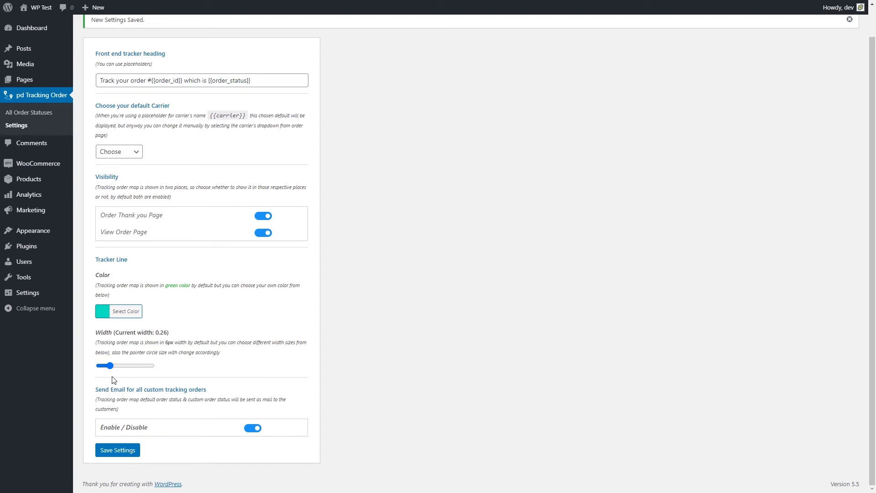
click(117, 450)
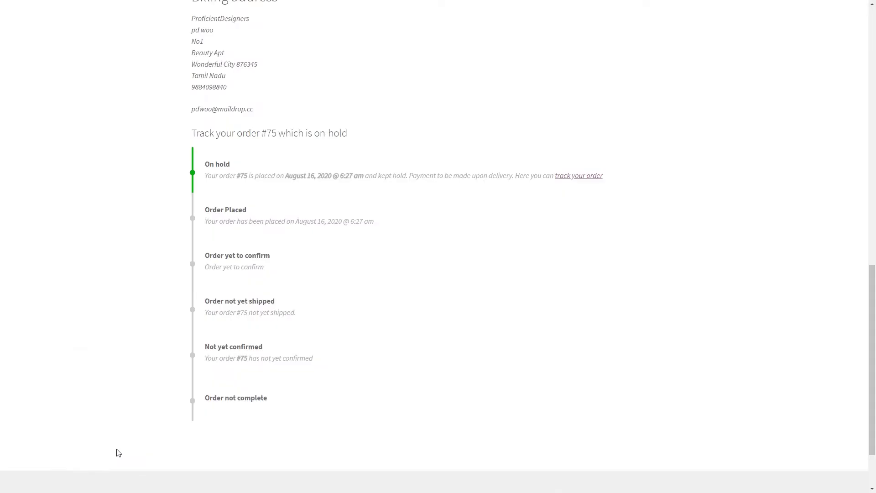
key(F5)
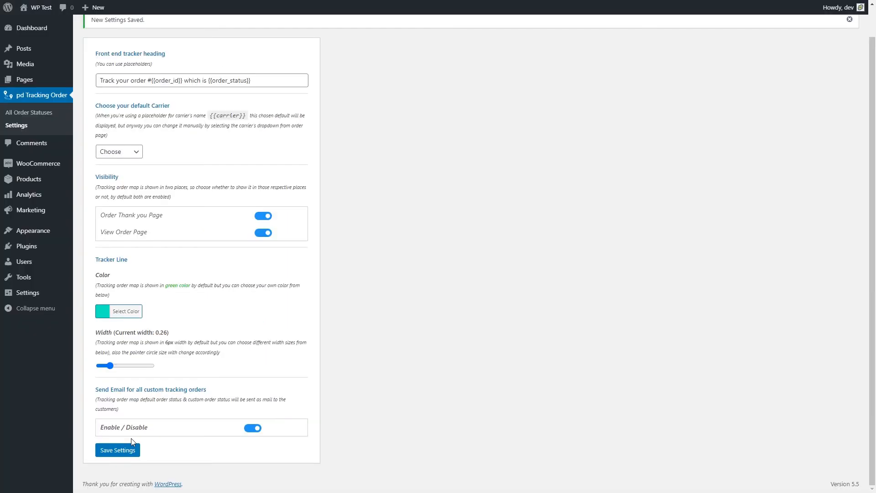
drag(110, 367, 127, 368)
click(117, 450)
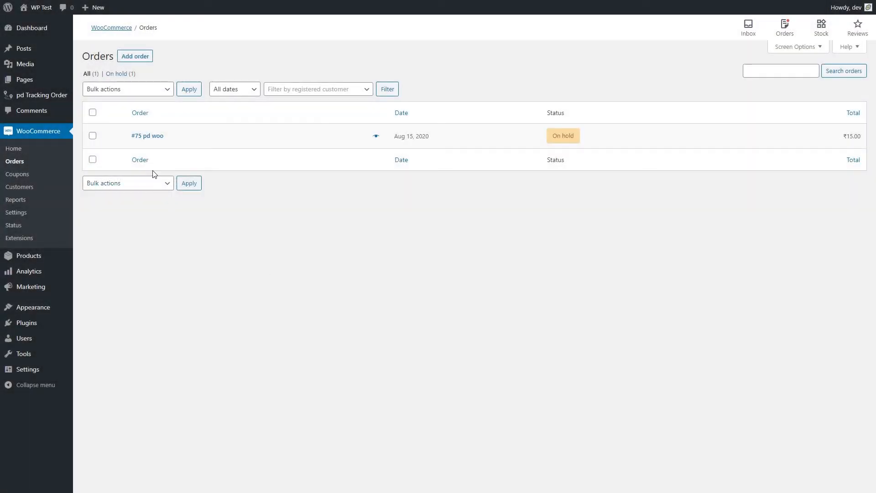
Open the on-hold order, set its status and custom order status to Processing with the custom email enabled, and update the order
click(154, 139)
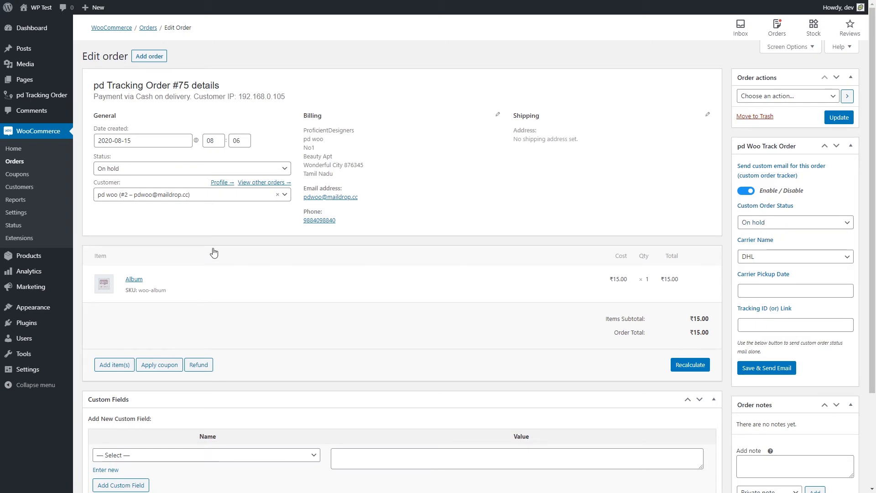
click(153, 169)
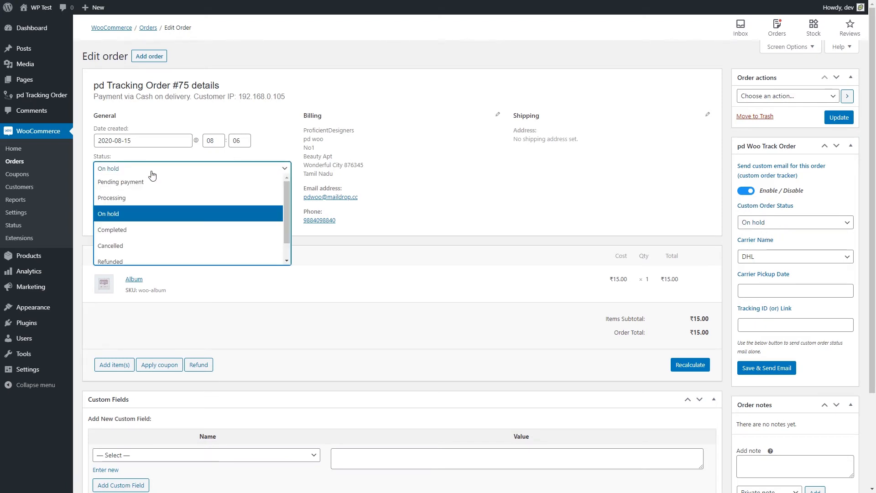
click(134, 199)
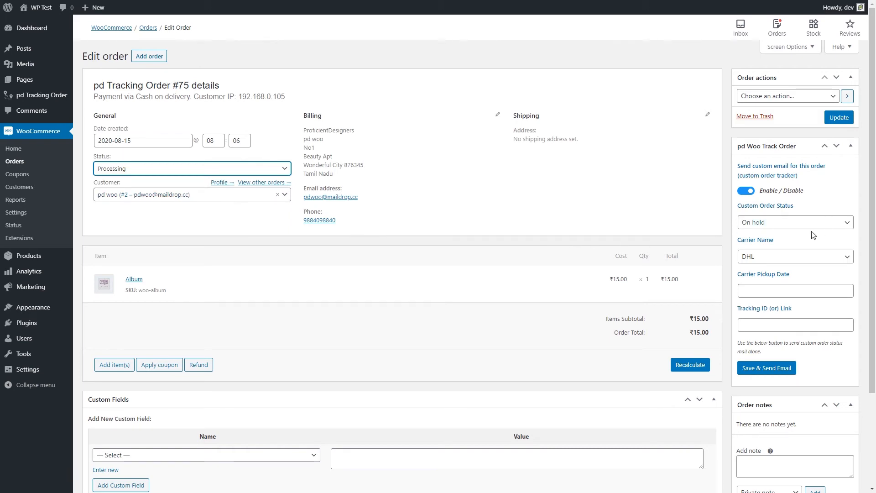
click(768, 227)
click(767, 271)
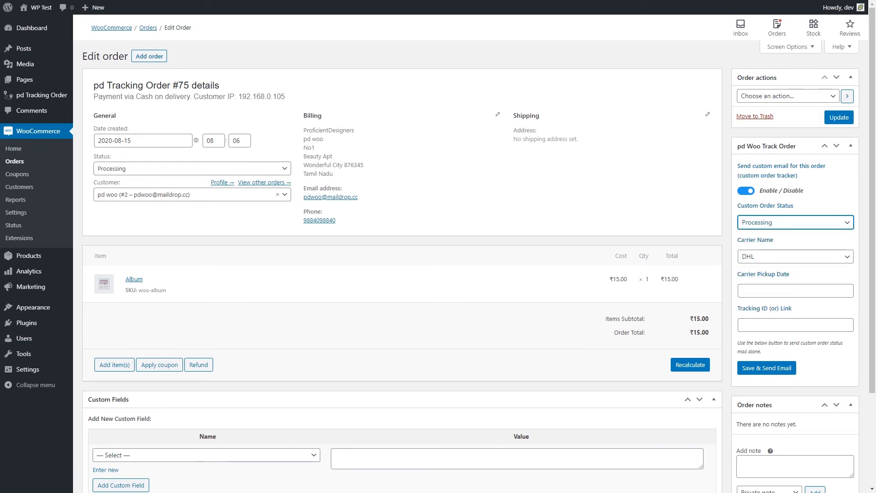
click(745, 192)
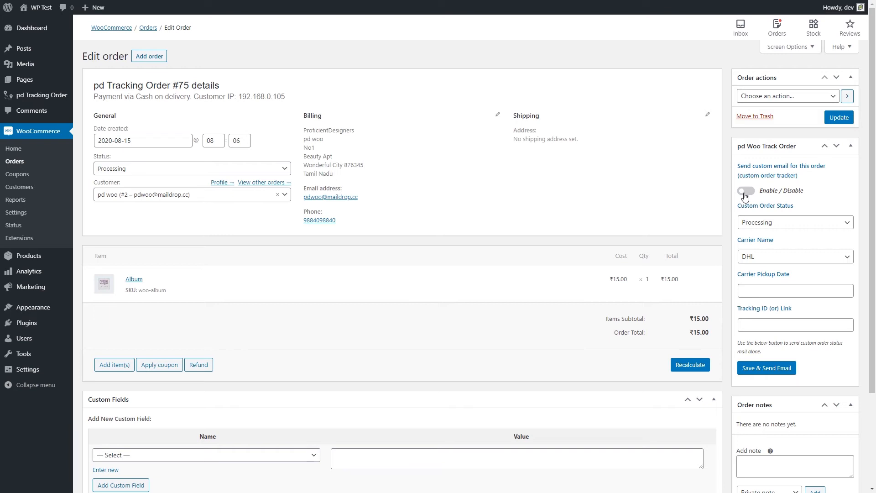
click(744, 195)
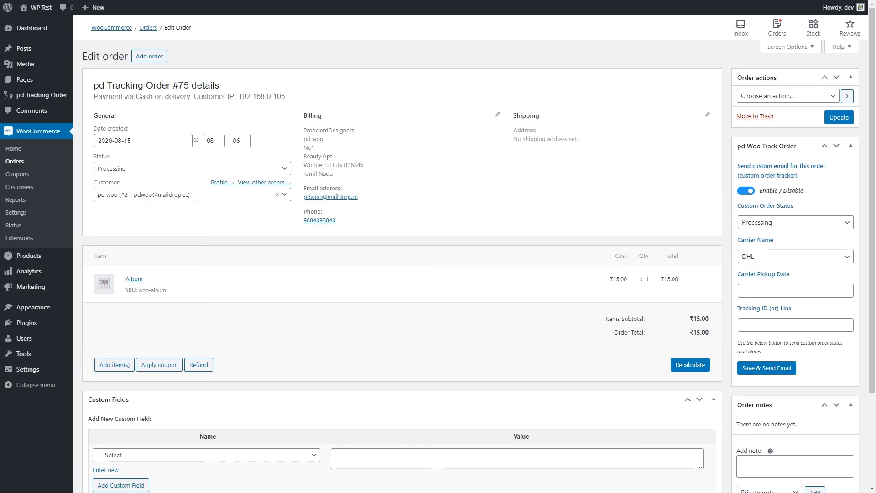
click(836, 120)
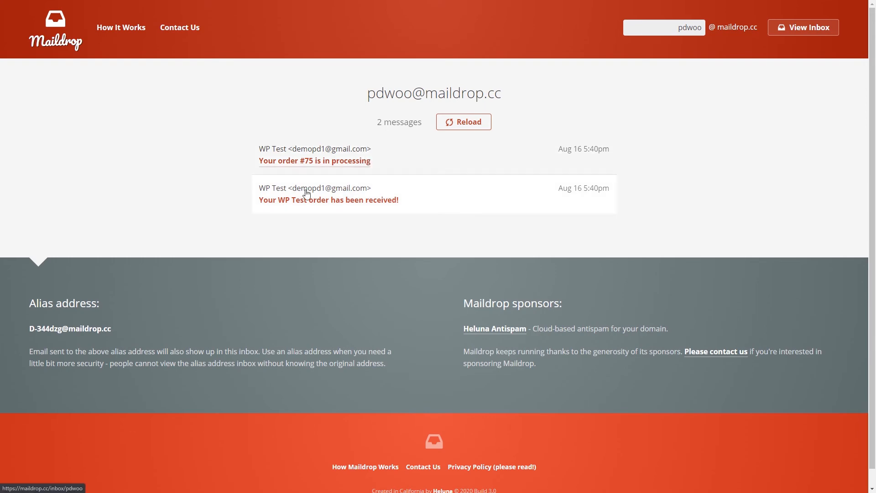
In the customer's Maildrop inbox, read the order received and order processing emails, and return to the order's edit page
click(344, 183)
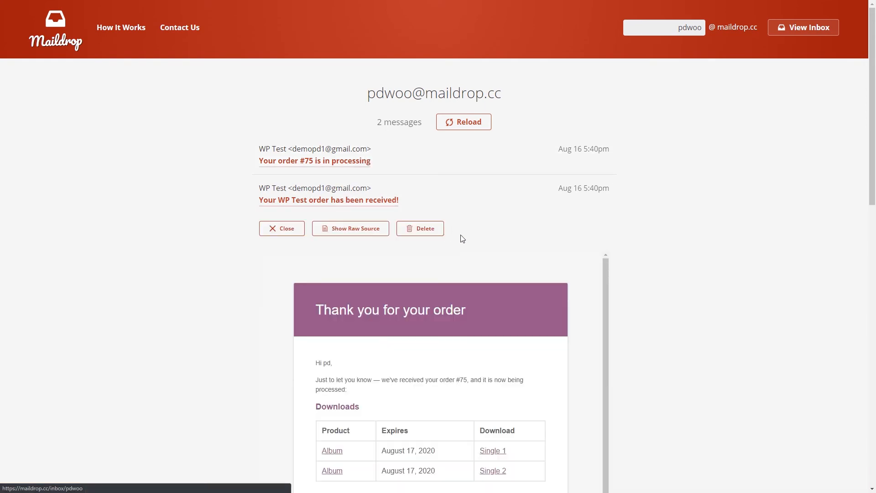
scroll(444, 232, down, 4)
scroll(446, 278, down, 2)
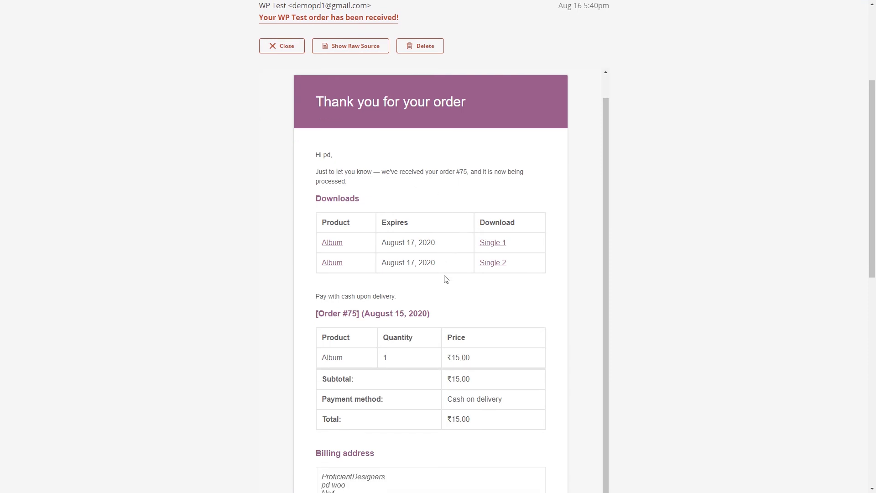
scroll(446, 280, down, 2)
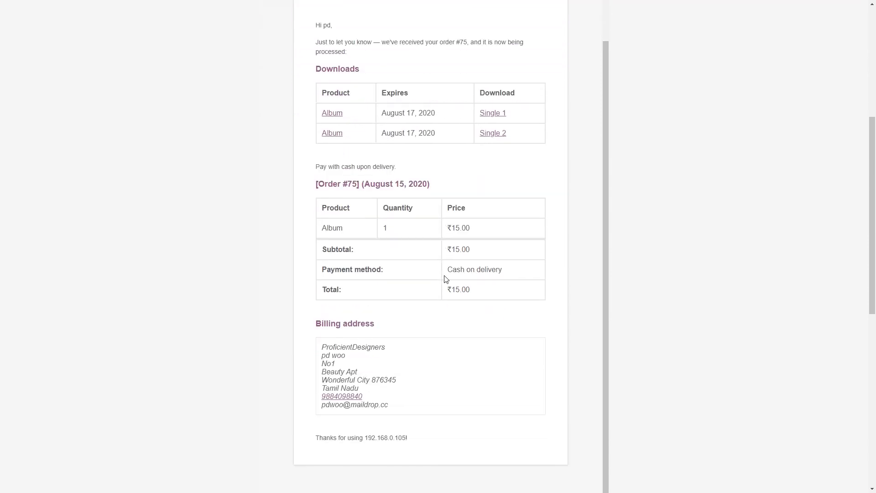
scroll(446, 279, up, 3)
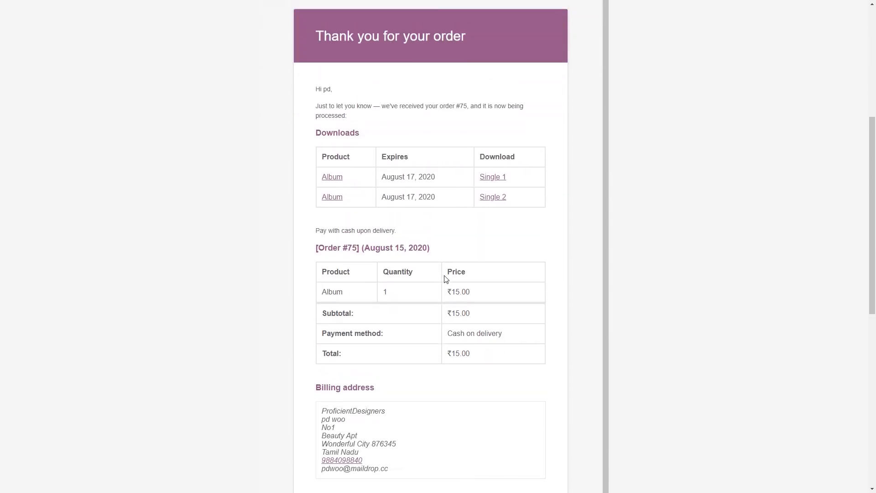
scroll(472, 254, up, 3)
scroll(472, 254, up, 3)
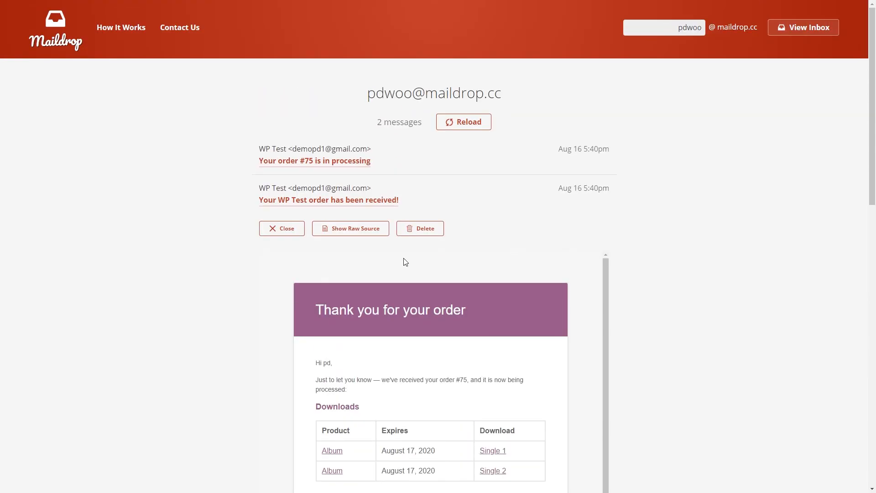
click(380, 205)
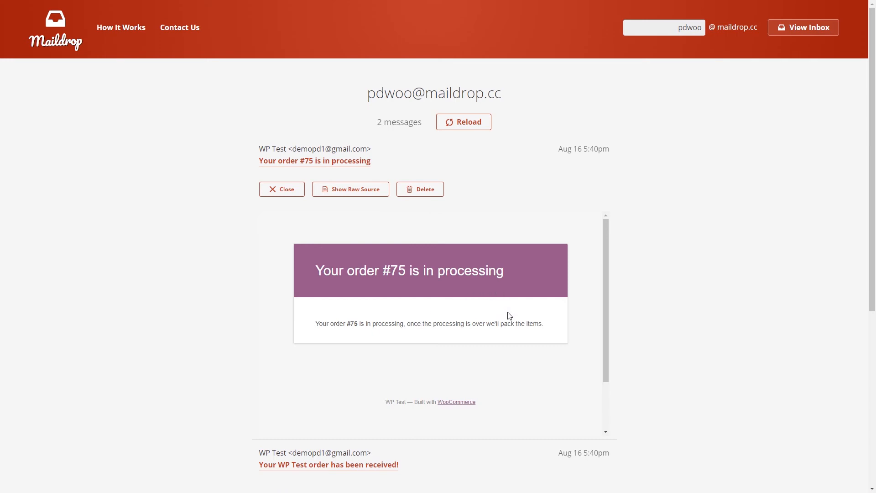
key(ctrl+Tab)
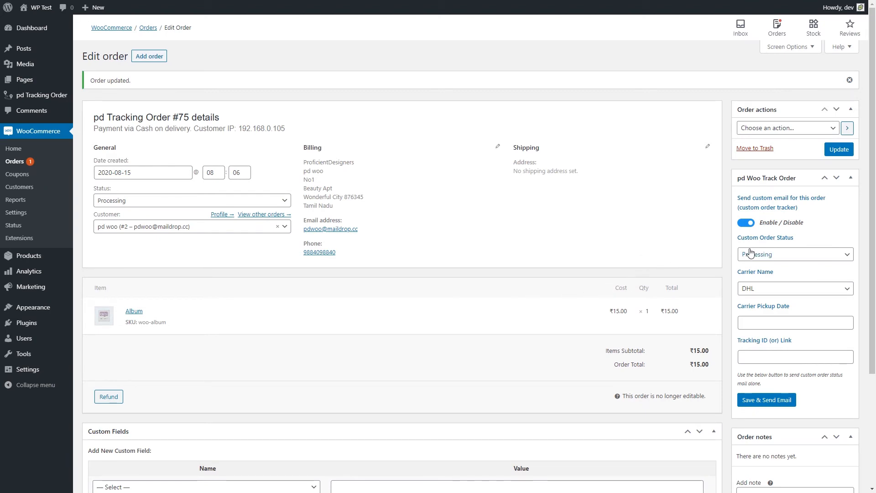
Set the custom order status to Order Shipped with carrier pickup date 16-08-2020, and enter the tracking ID
click(761, 258)
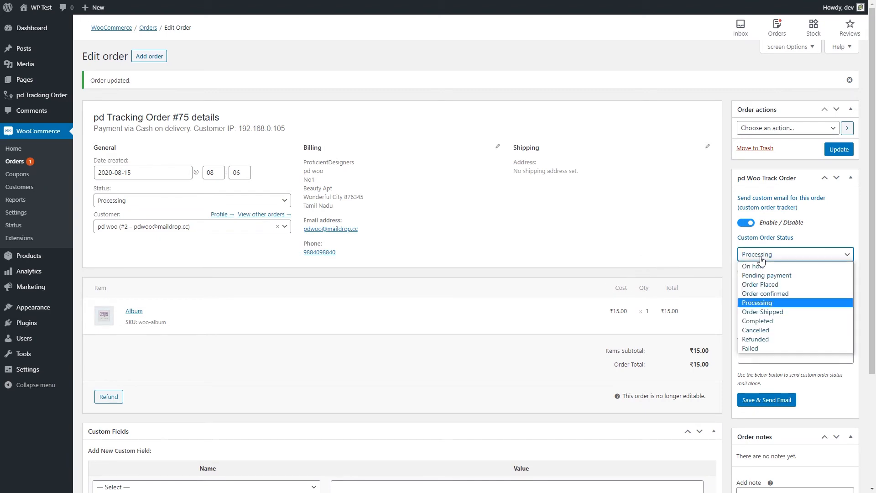
click(760, 311)
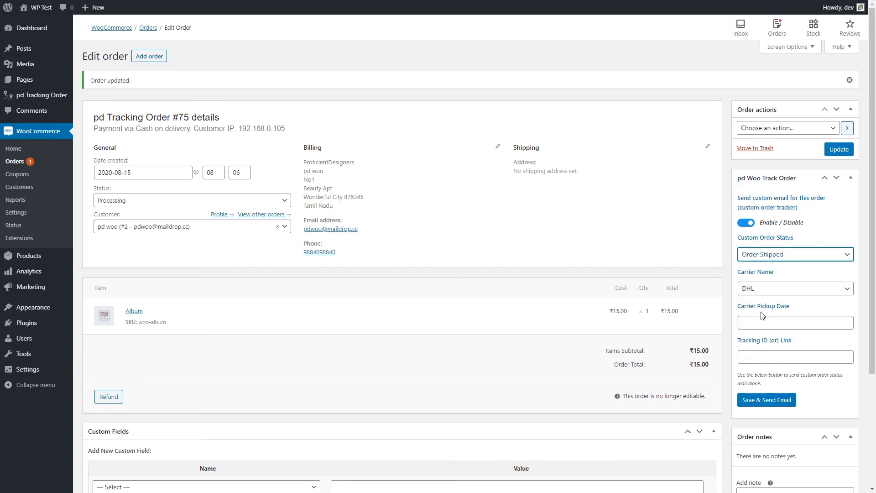
click(763, 322)
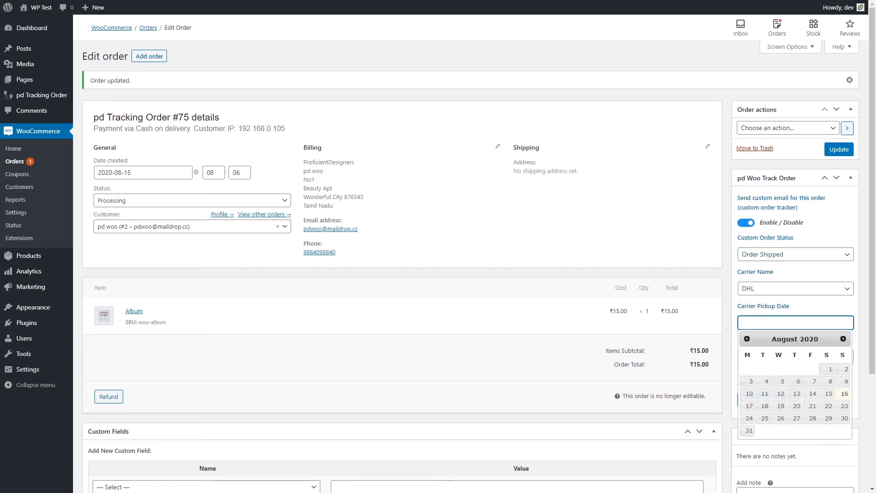
click(844, 393)
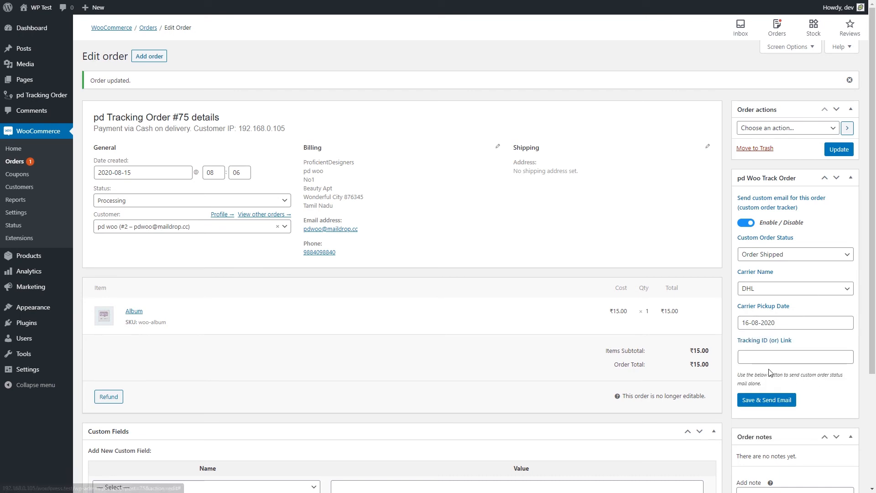
click(795, 357)
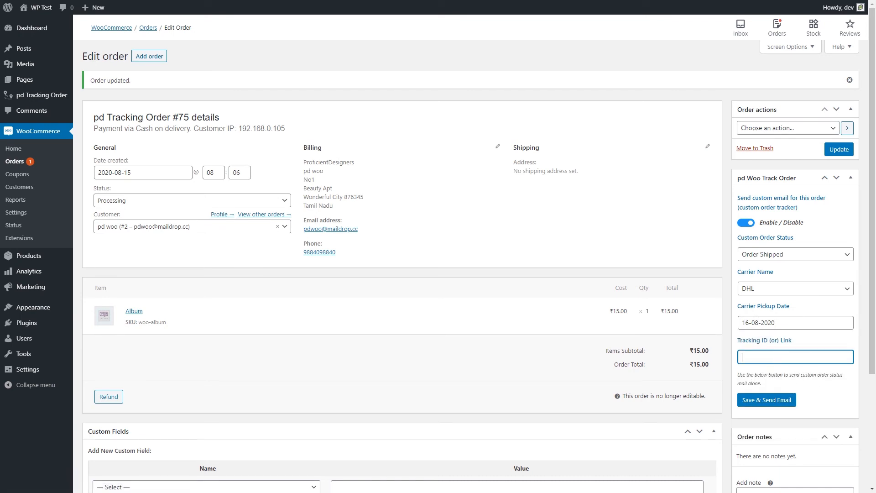
text(17894164)
Save the tracking details and send the custom status email, and read the order shipped email in the customer's Maildrop inbox
click(810, 386)
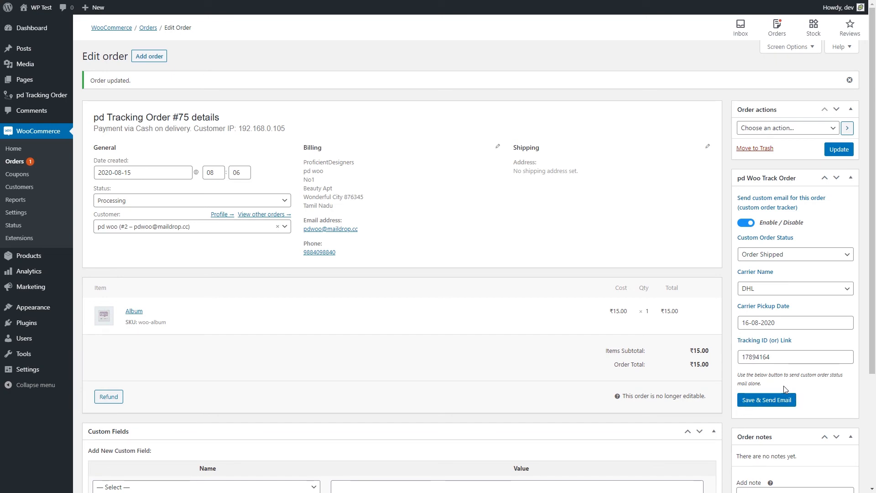
click(765, 405)
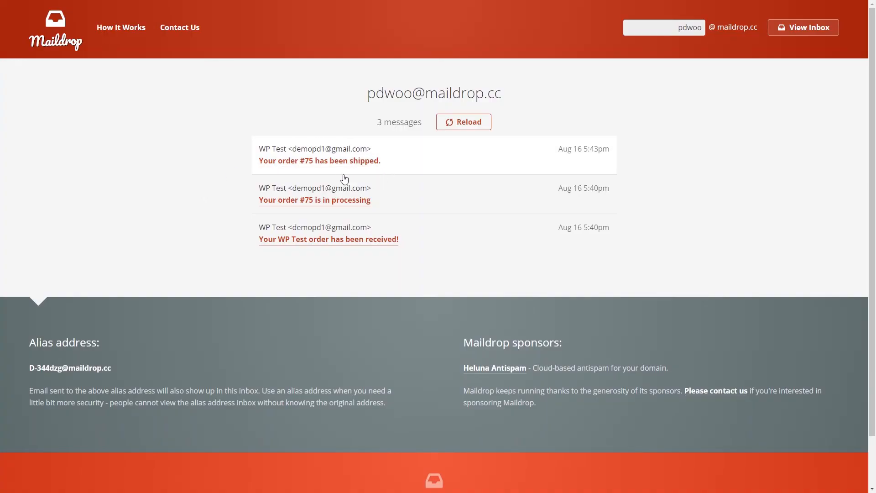
click(351, 162)
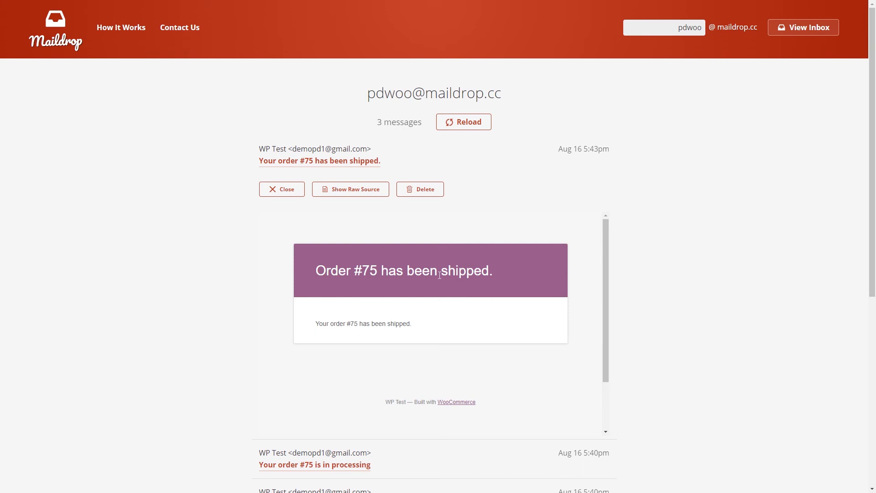
click(279, 189)
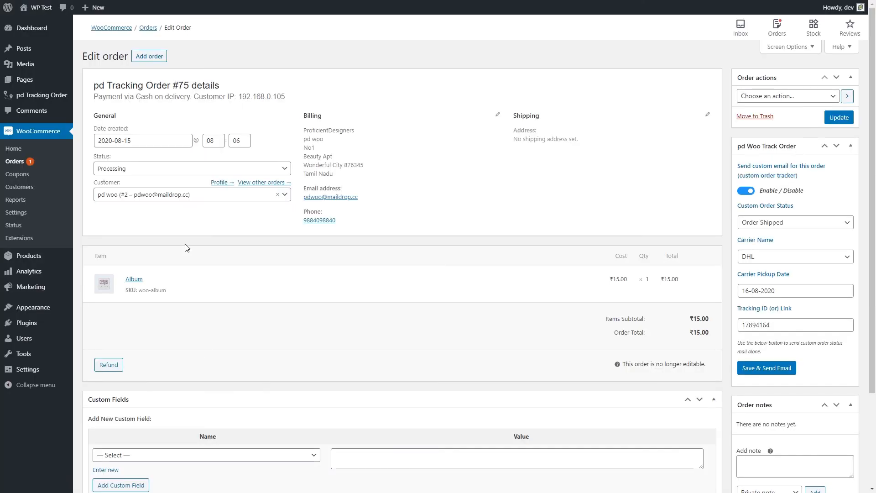
Set both the order's status and its custom order status to Completed, and update the order
click(130, 173)
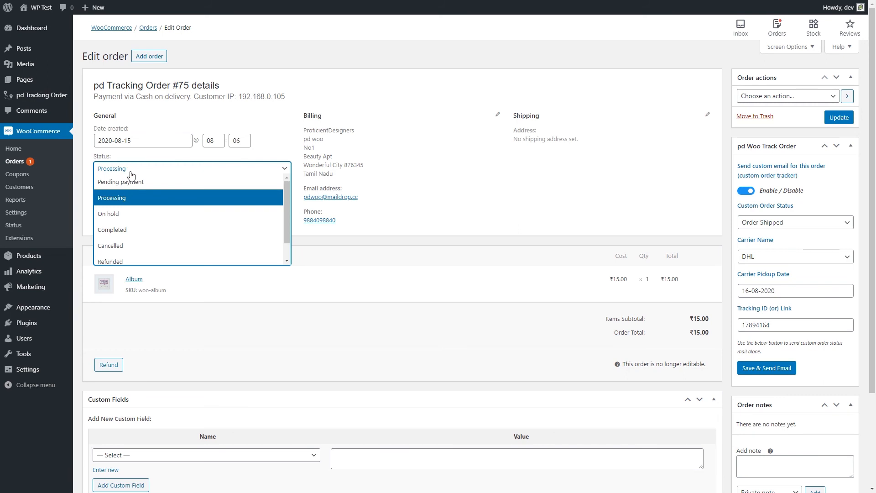
click(129, 229)
click(789, 223)
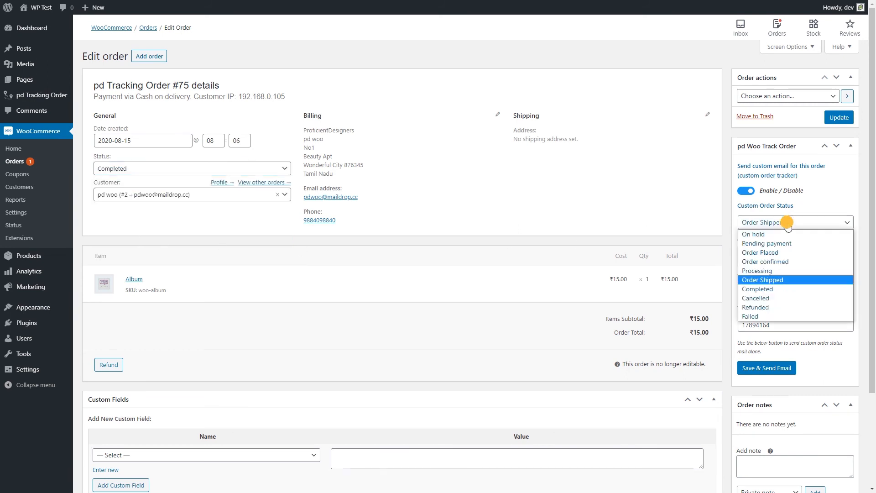
click(787, 286)
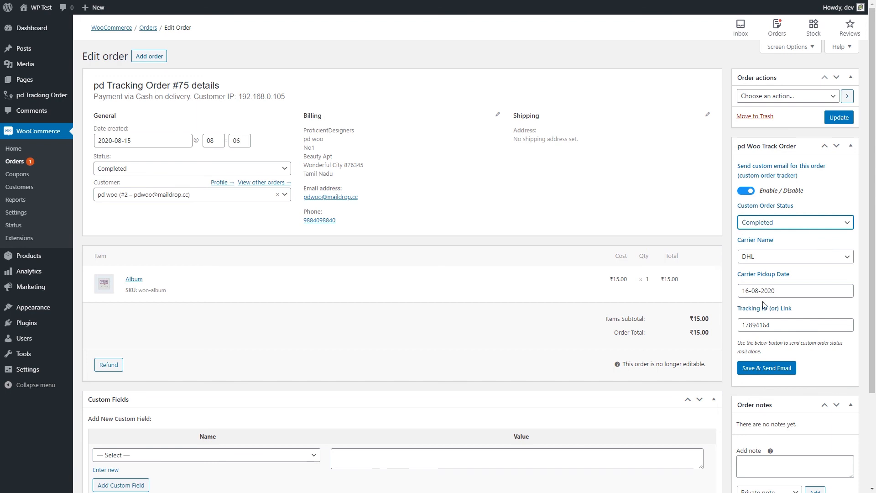
click(839, 118)
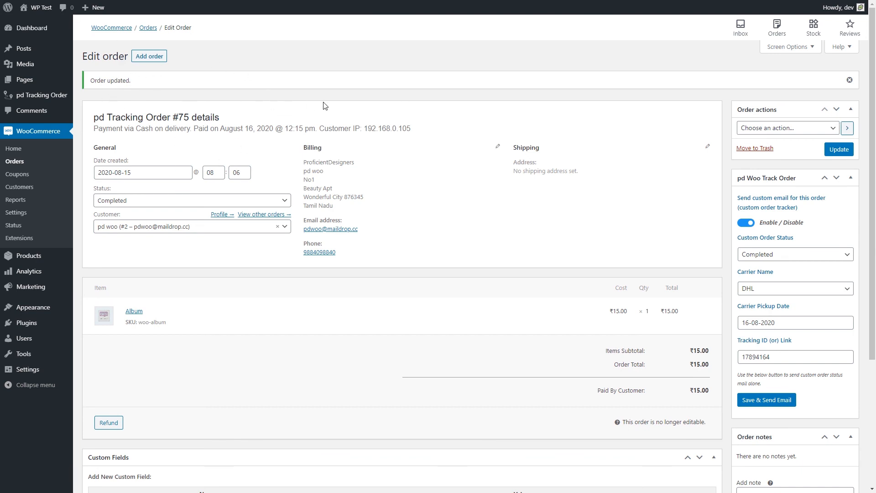
Reload the customer's Maildrop inbox and read the standard order complete email and the custom order completed email
key(ctrl+Tab)
key(F5)
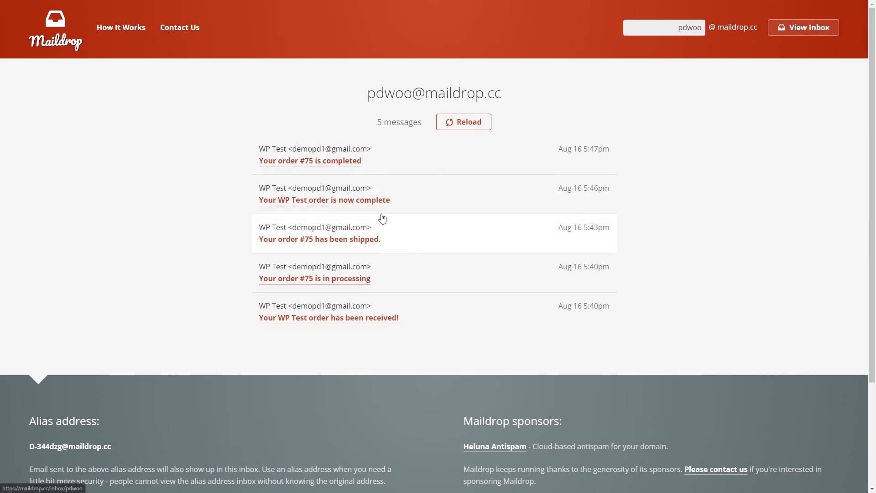
click(345, 201)
scroll(485, 233, down, 5)
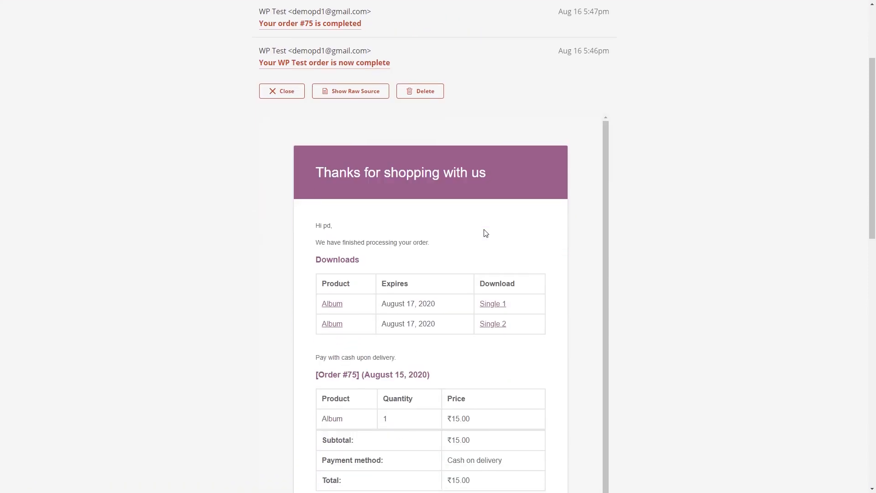
scroll(437, 328, down, 2)
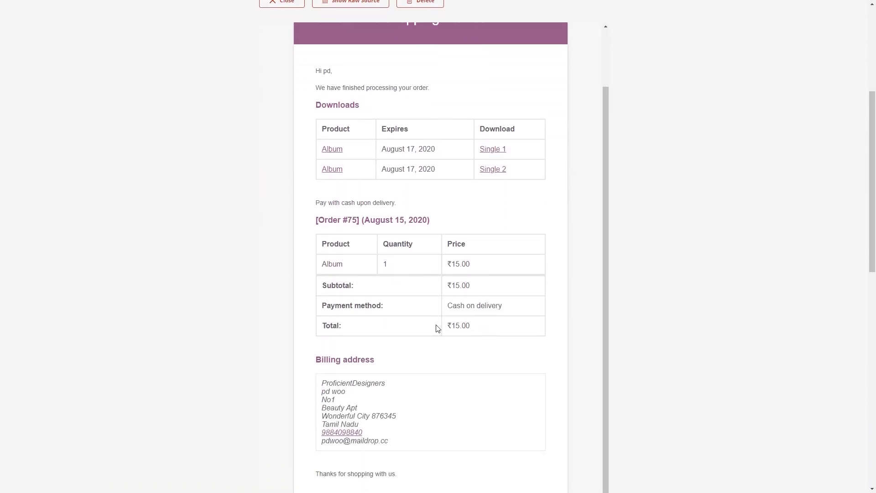
scroll(475, 312, up, 2)
scroll(659, 289, up, 5)
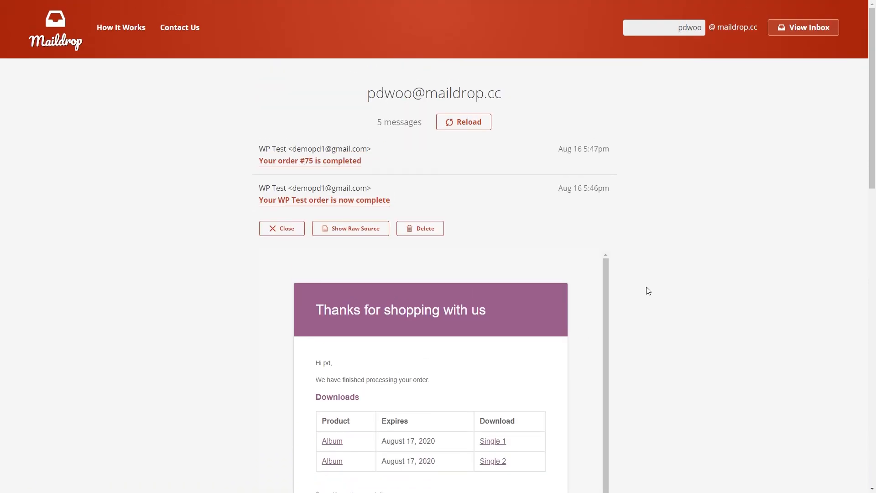
click(319, 160)
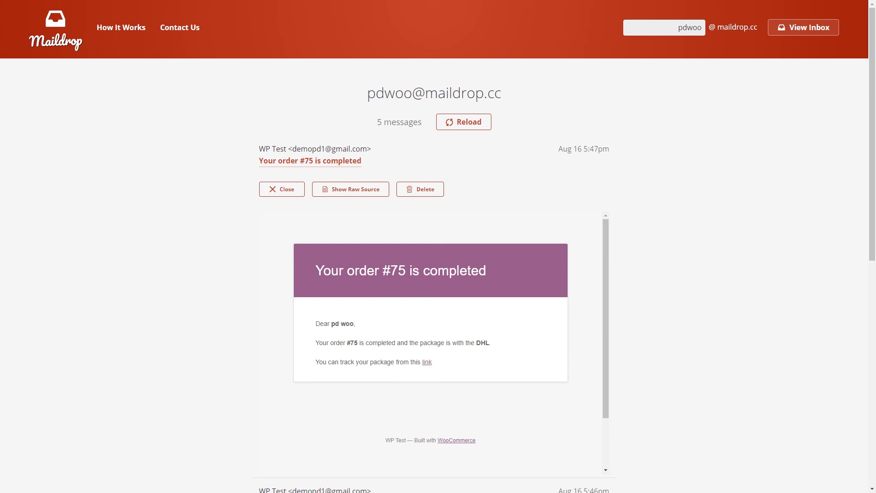
click(287, 191)
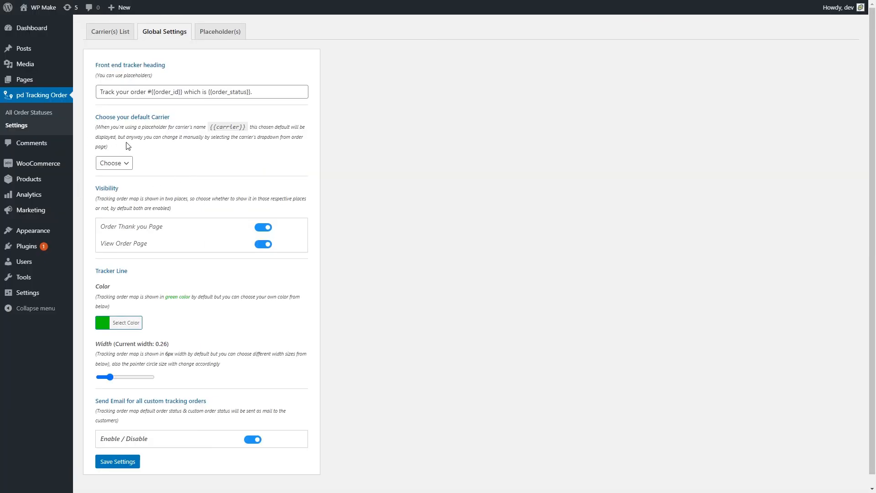
Check the available default carriers in the plugin's global settings and the carrier name options on the on-hold order
click(128, 164)
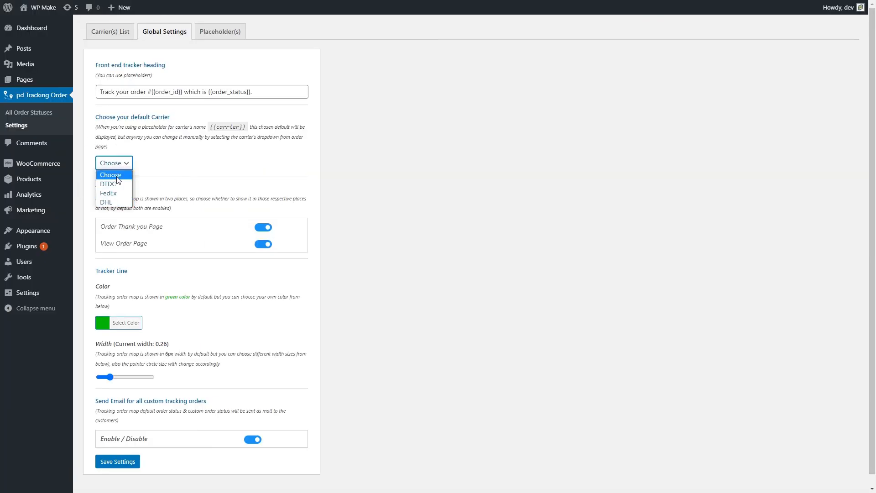
click(162, 166)
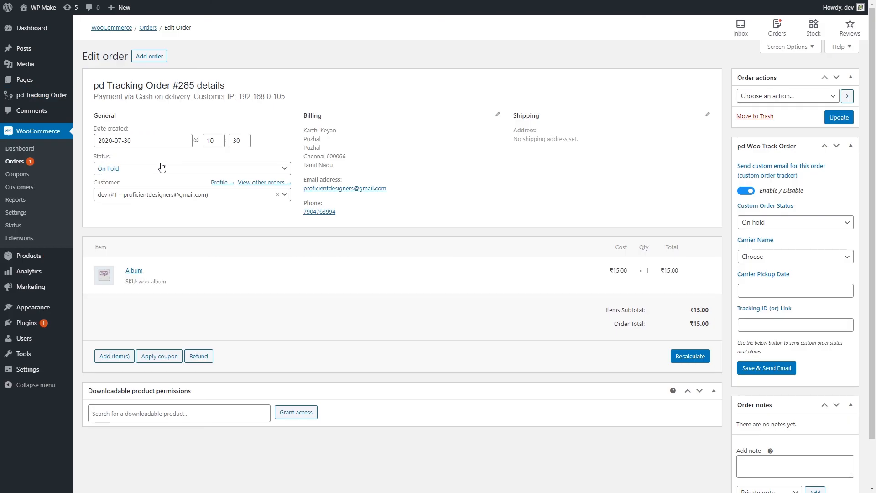
click(765, 257)
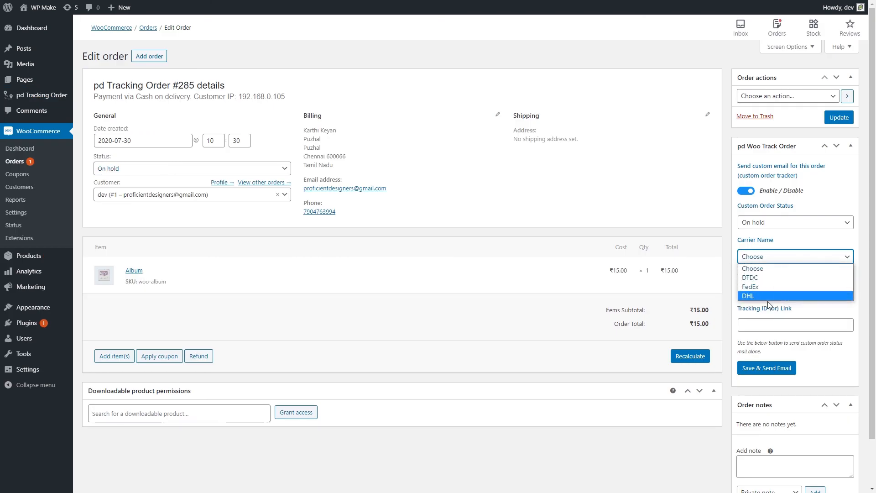
click(782, 241)
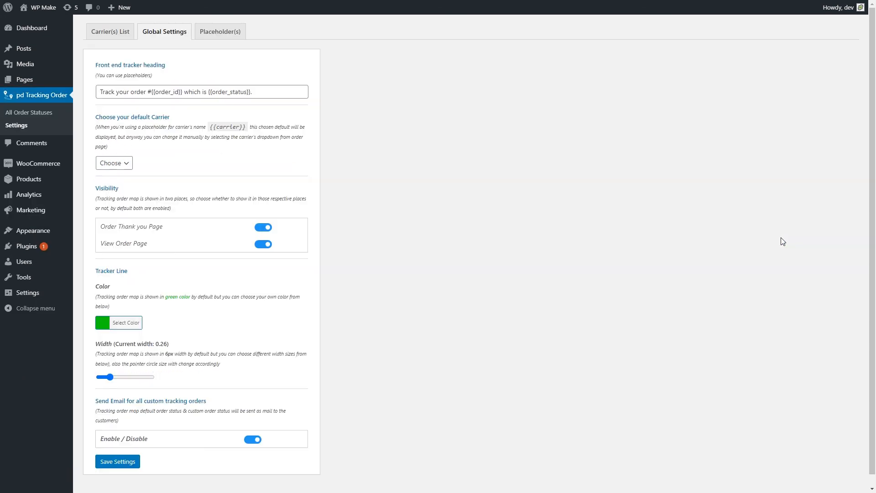
Set the default carrier to FedEx in the WP Make site's global tracking settings and save them
click(111, 165)
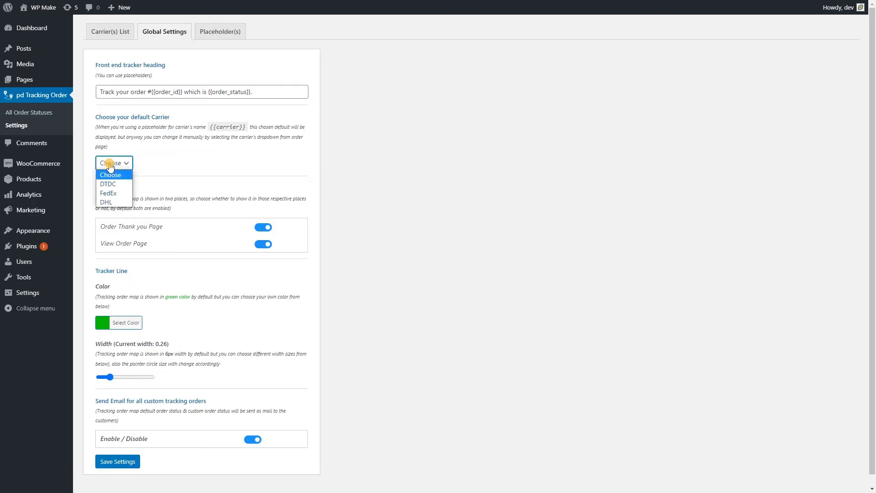
click(114, 193)
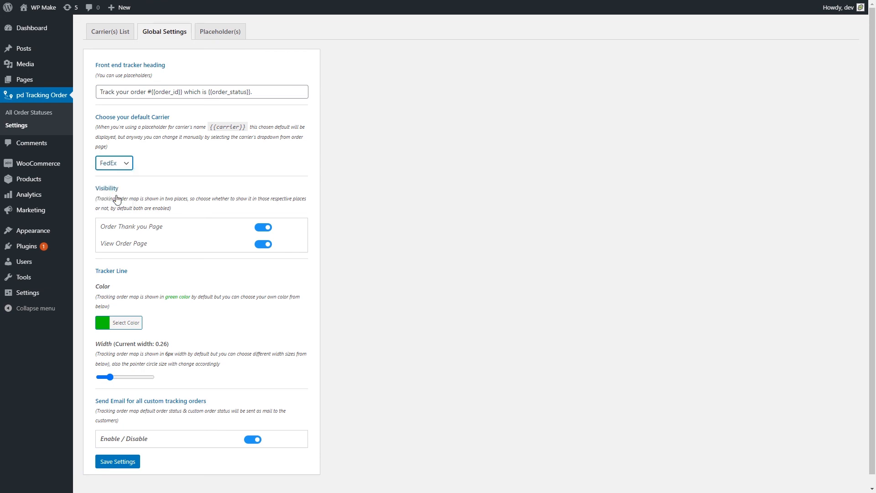
scroll(128, 320, down, 1)
click(124, 451)
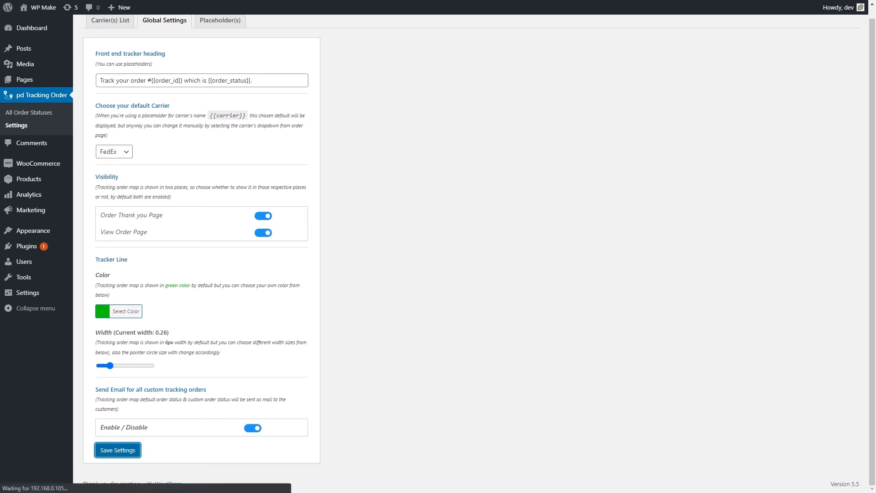